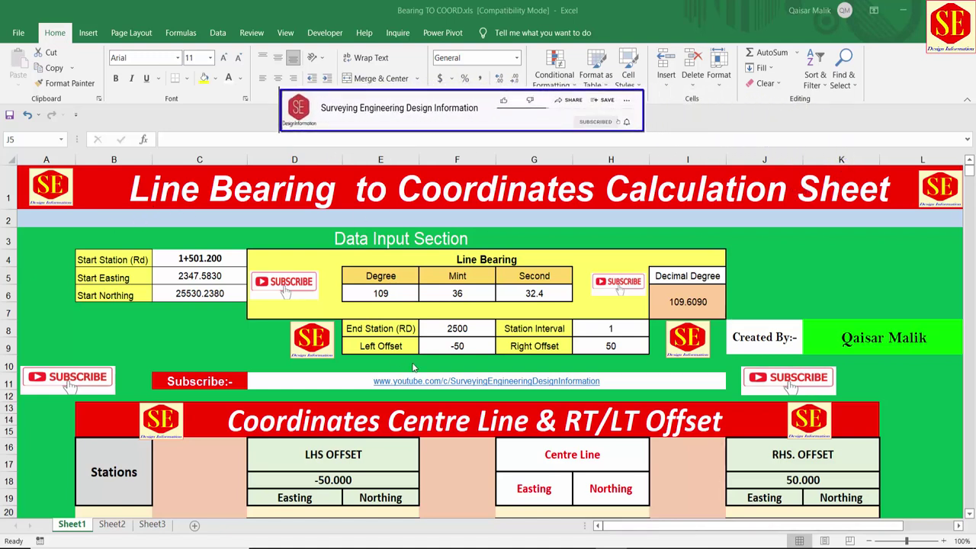
# Step: Review the Data Input Section labels for start station, easting and northing
pyautogui.scroll(-2, 455, 338)
pyautogui.scroll(-1, 519, 311)
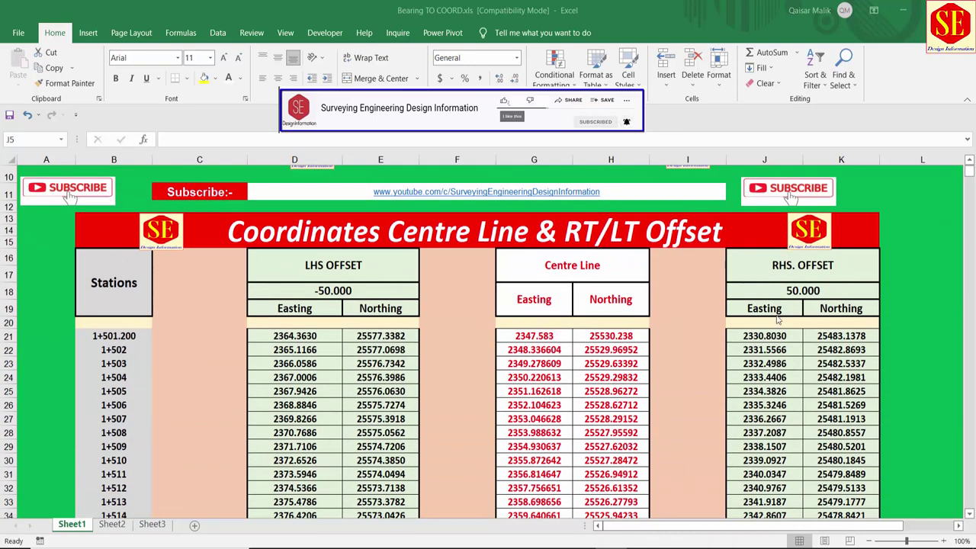
pyautogui.scroll(-2, 352, 379)
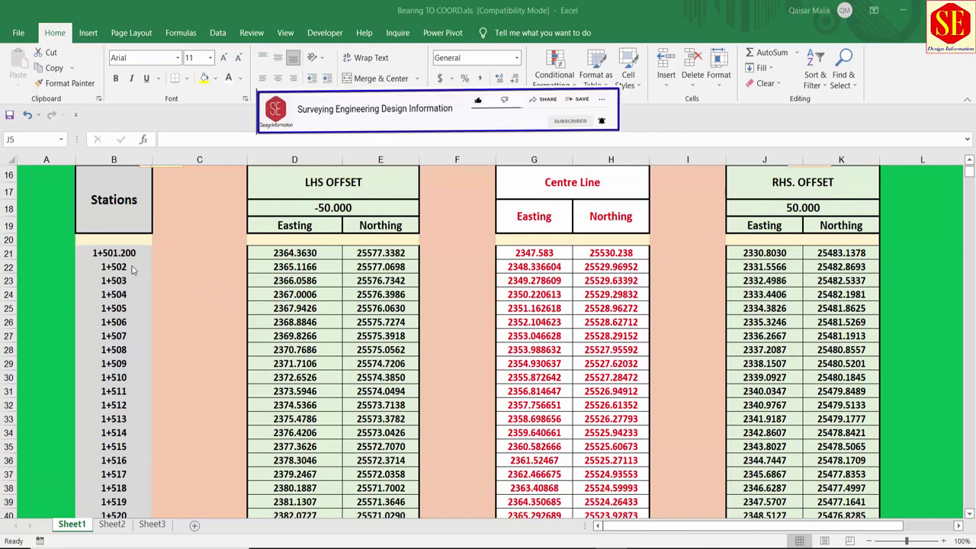
pyautogui.scroll(1, 516, 340)
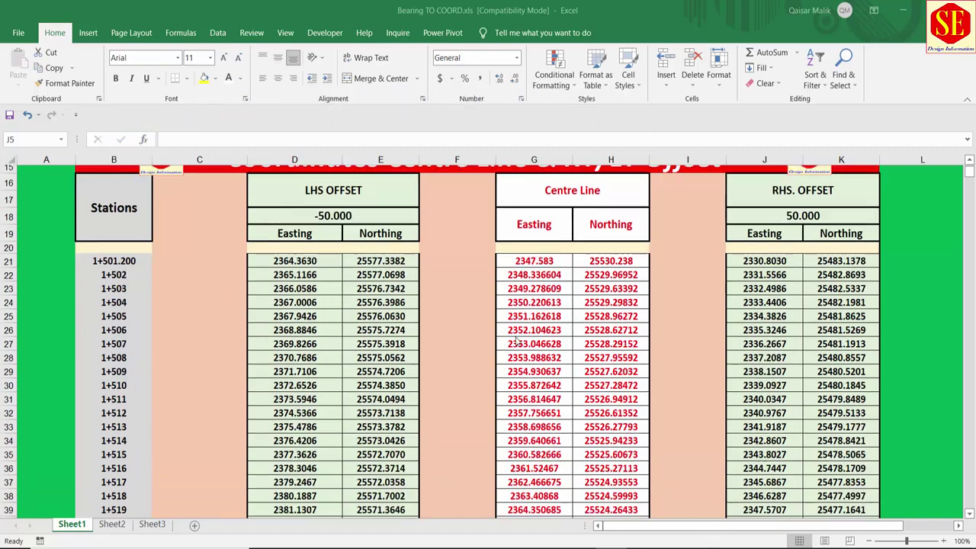
pyautogui.scroll(3, 516, 340)
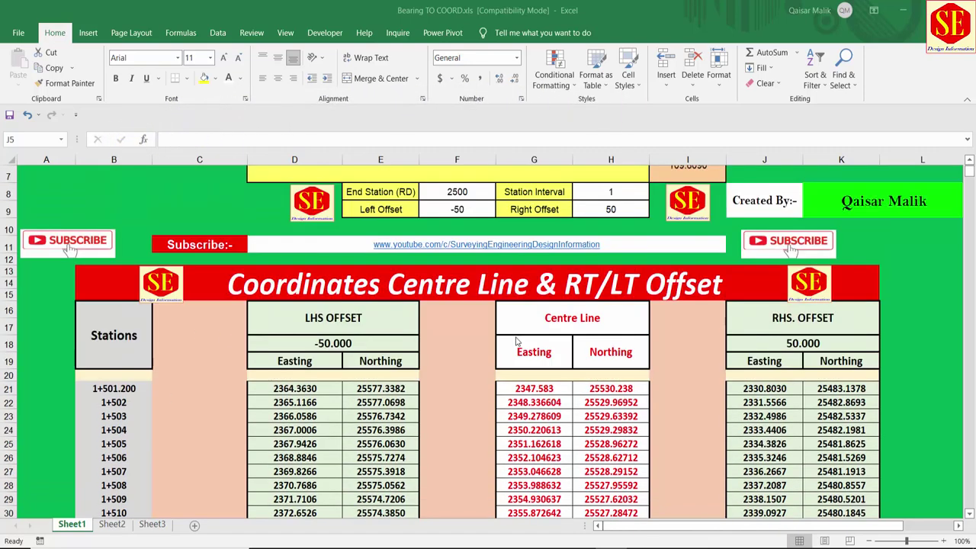
pyautogui.scroll(2, 516, 340)
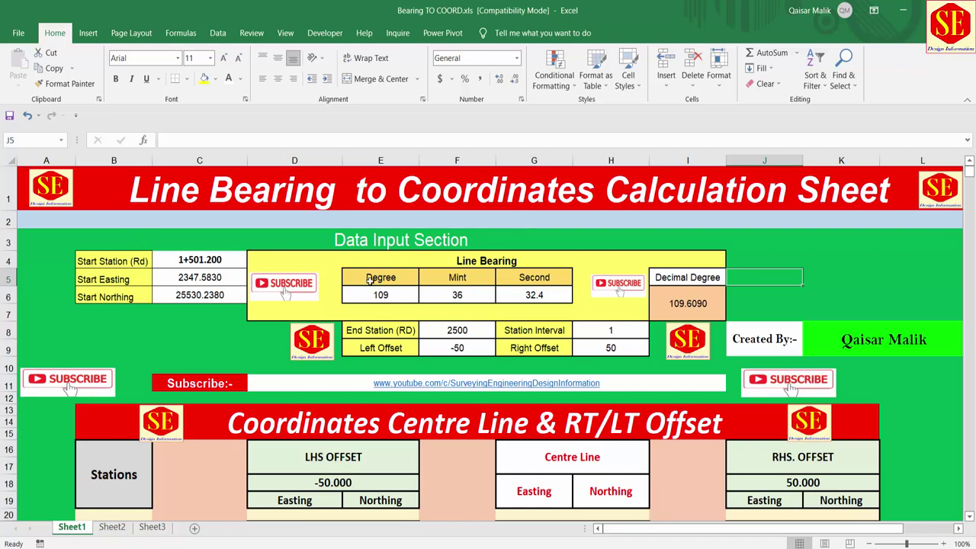
pyautogui.click(364, 247)
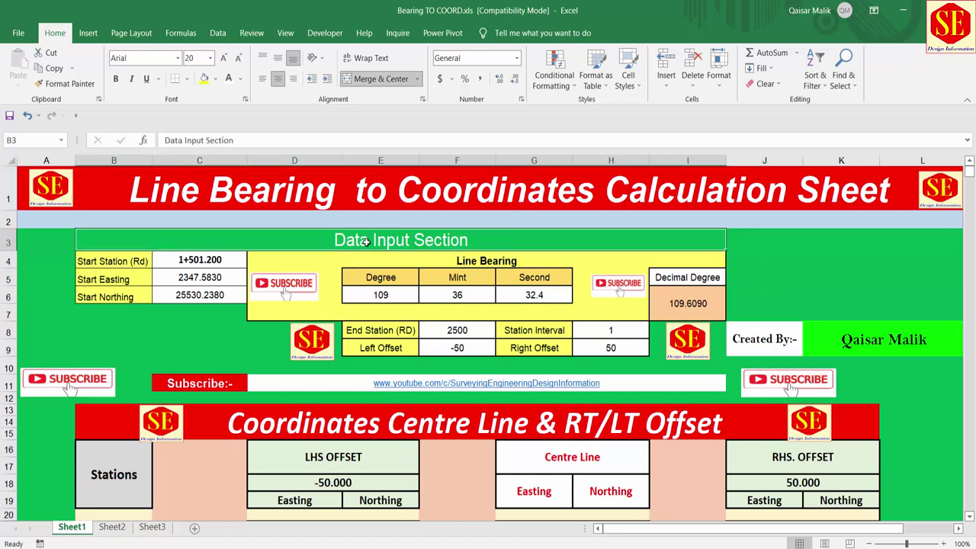
pyautogui.click(117, 262)
pyautogui.click(97, 286)
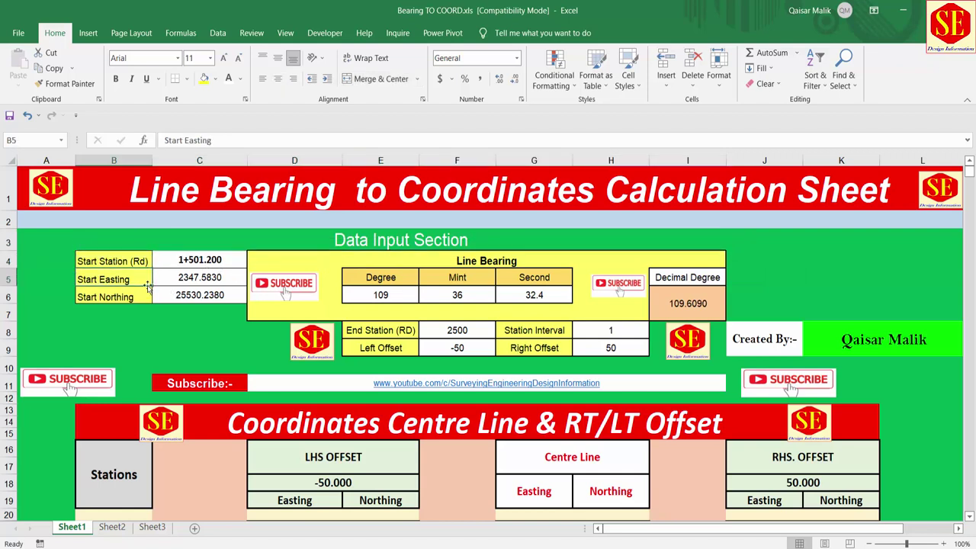
pyautogui.press('Down')
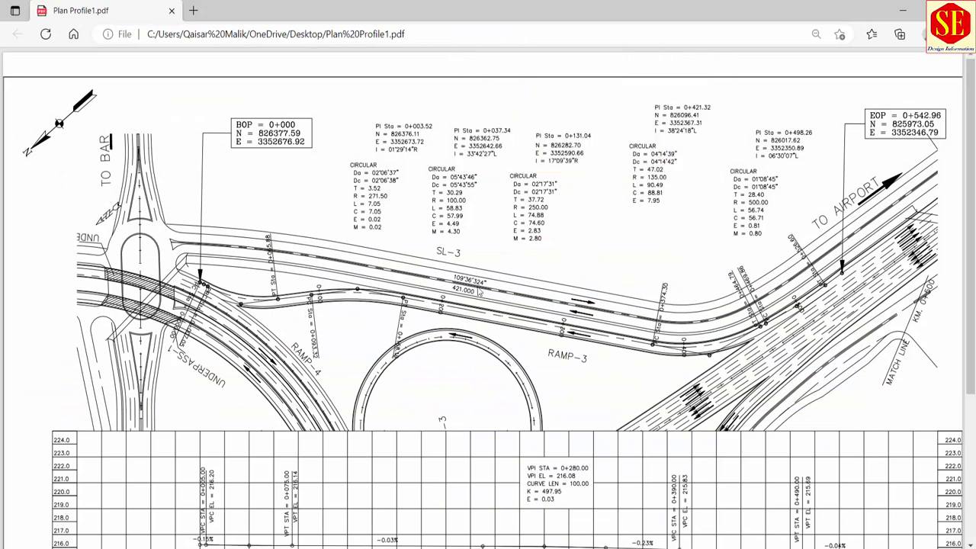
pyautogui.click(800, 61)
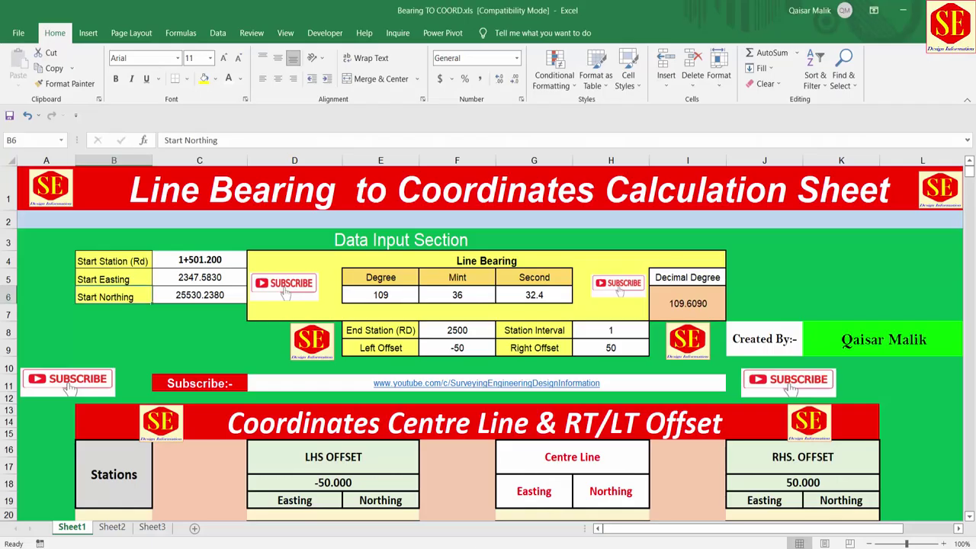
# Step: Enter the start station as 0+550.500
pyautogui.click(227, 263)
pyautogui.write('0000')
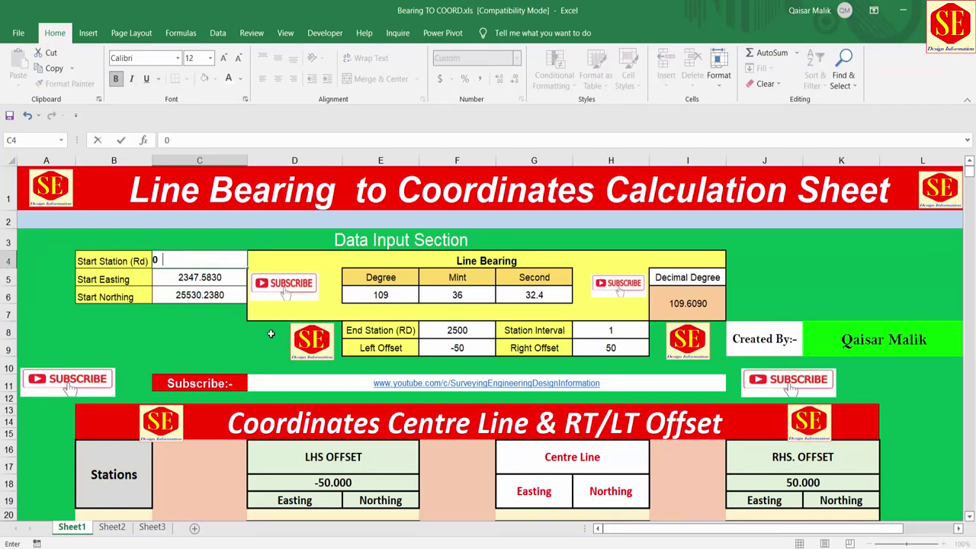
pyautogui.press('Return')
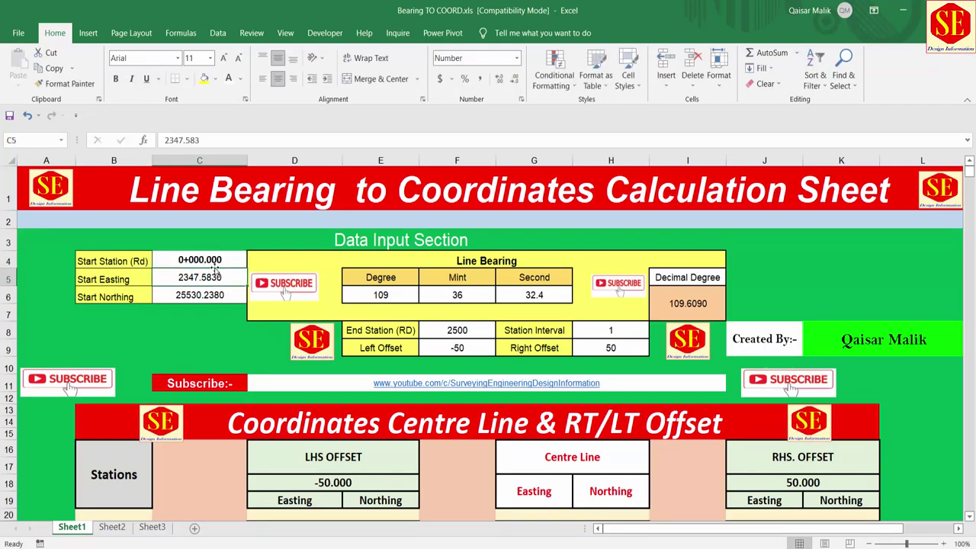
pyautogui.click(217, 260)
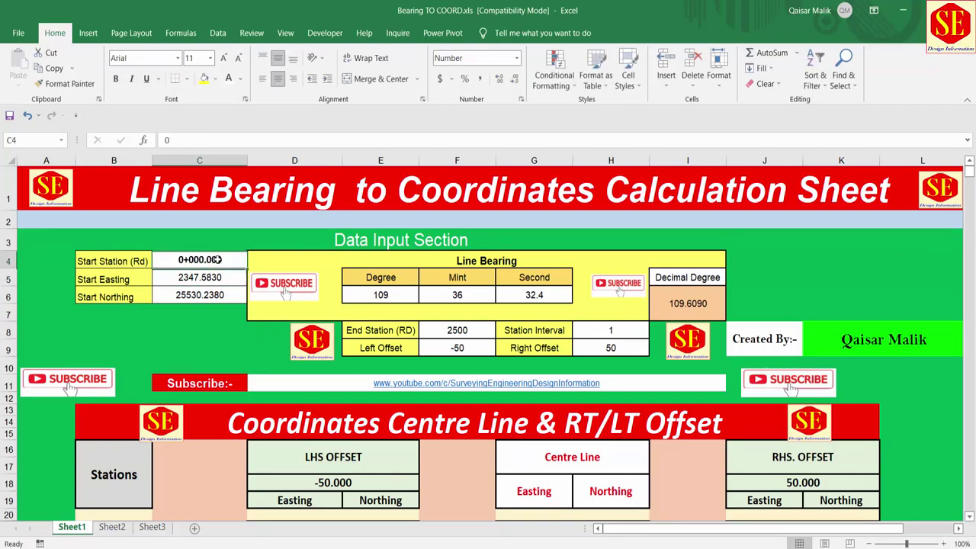
pyautogui.write('050')
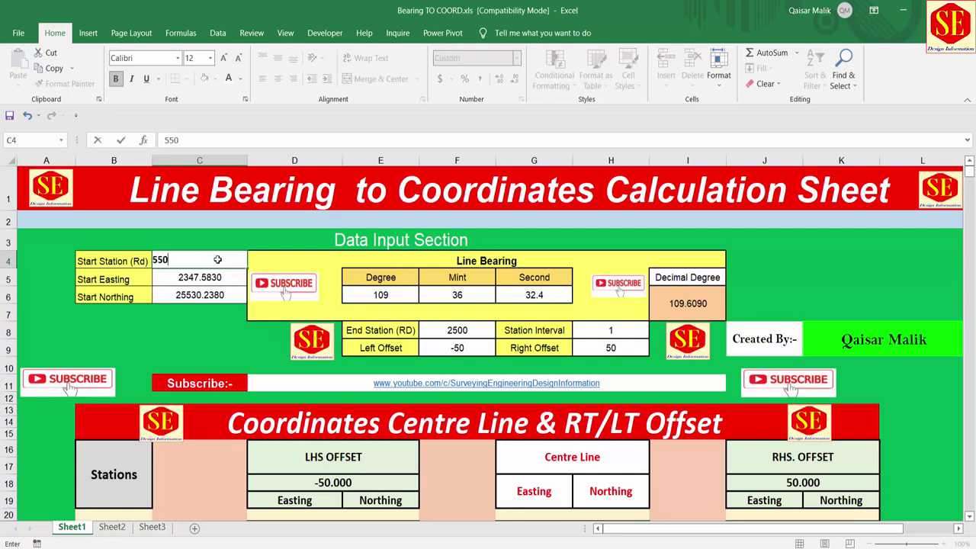
pyautogui.write('.50')
pyautogui.press('Return')
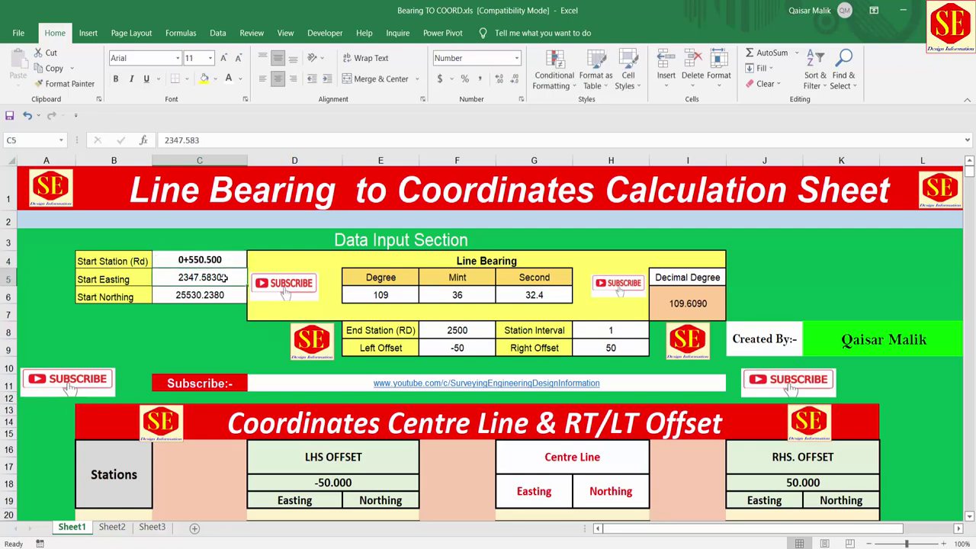
# Step: Set the start easting to 35000 and the start northing to 102525.25
pyautogui.write('35000')
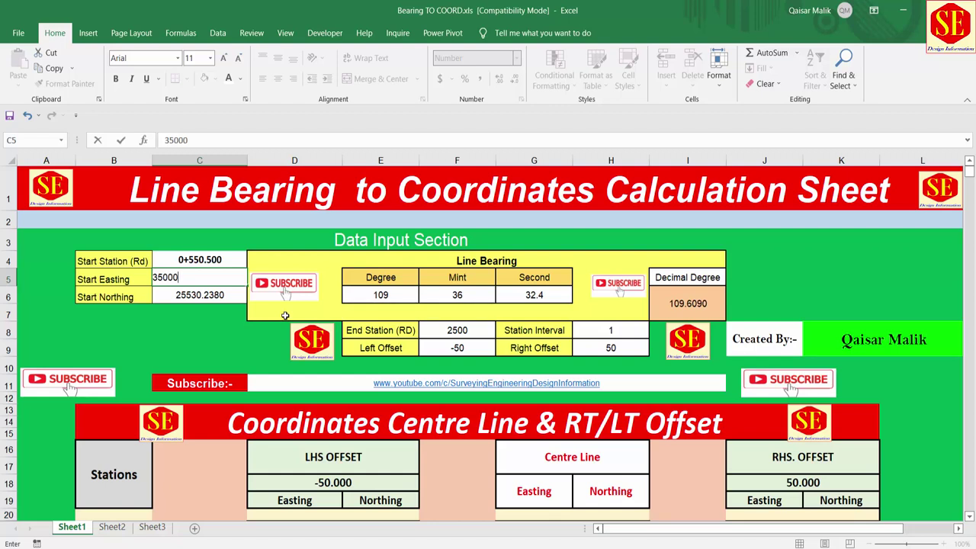
pyautogui.press('Return')
pyautogui.write('1')
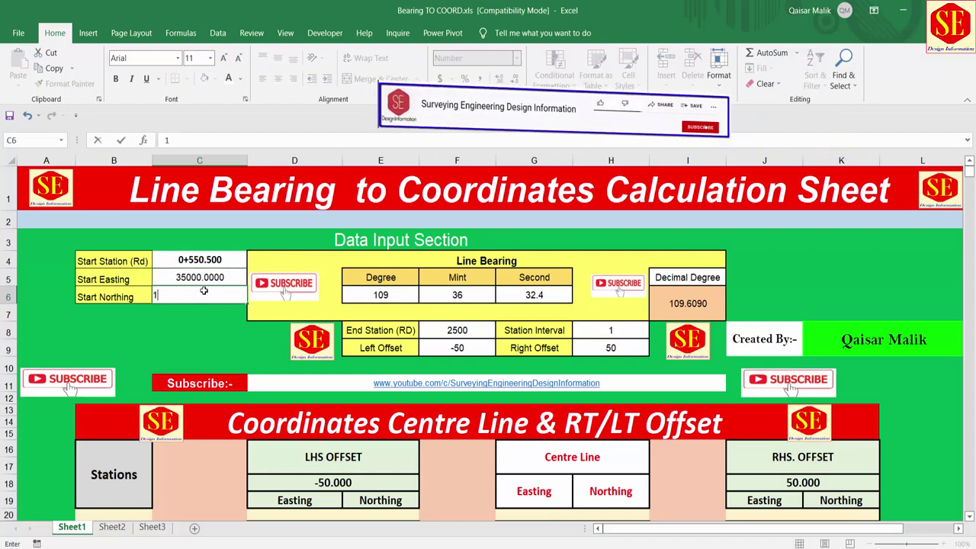
pyautogui.write('025')
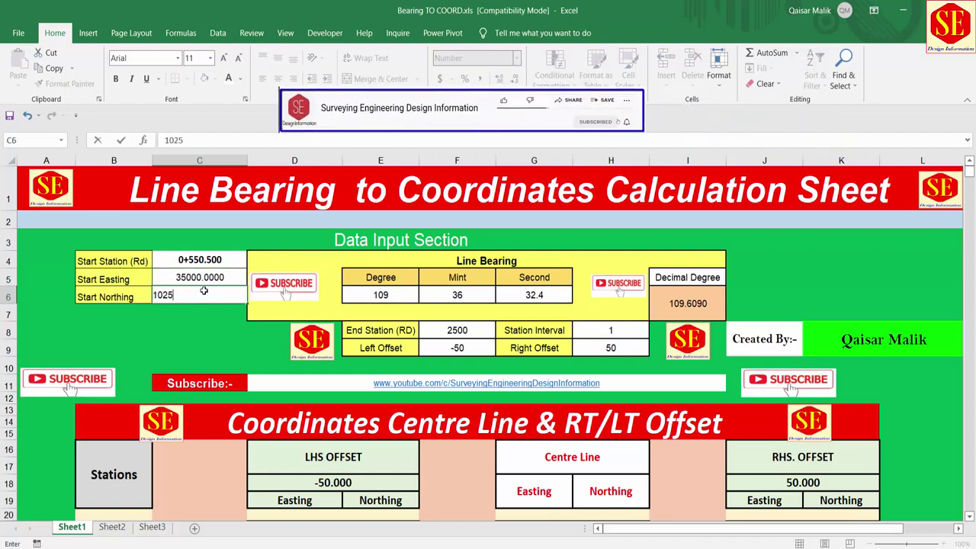
pyautogui.write('25.25')
pyautogui.press('Return')
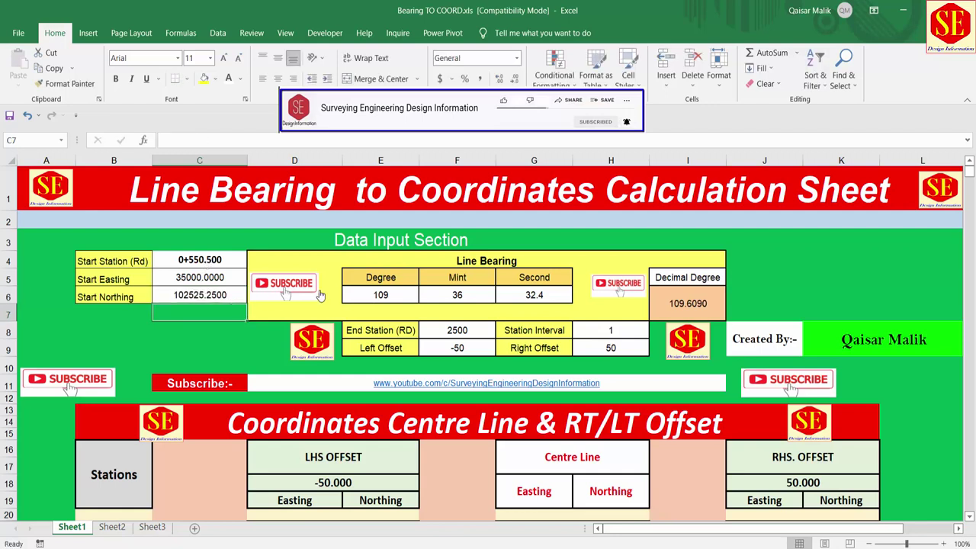
pyautogui.click(389, 296)
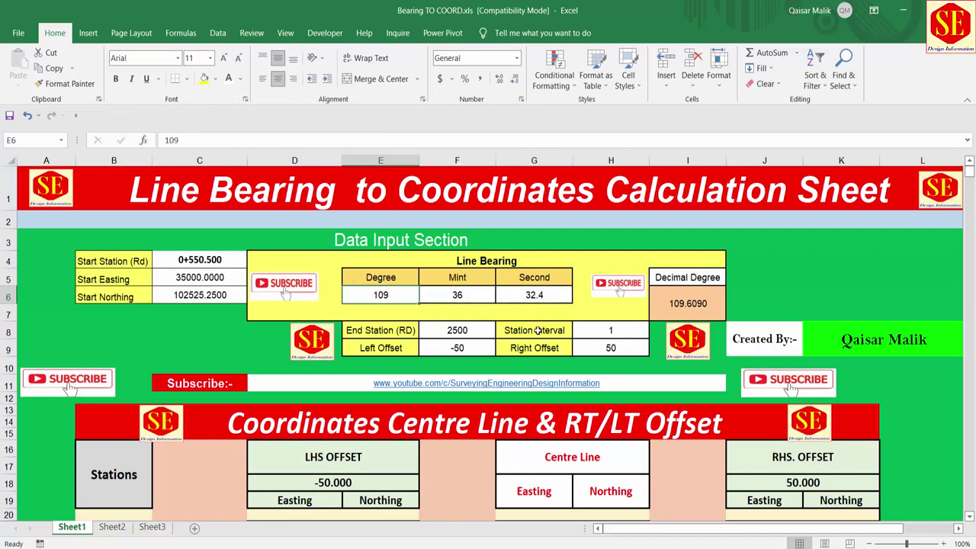
# Step: Enter the bearing as 105° 35' 15.5" and check its 105.5876 decimal-degree conversion
pyautogui.write('10')
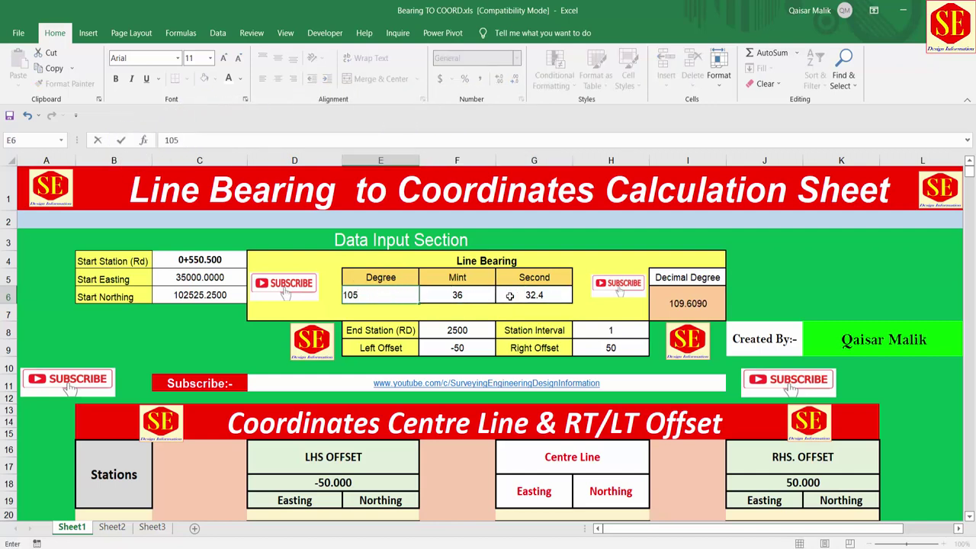
pyautogui.press('Tab')
pyautogui.write('35')
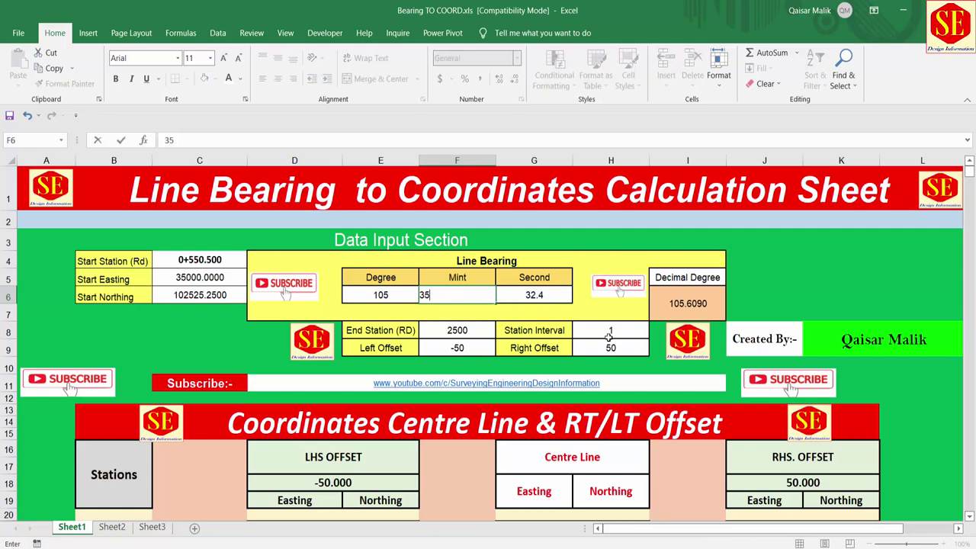
pyautogui.press('Return')
pyautogui.press('Up')
pyautogui.press('Right')
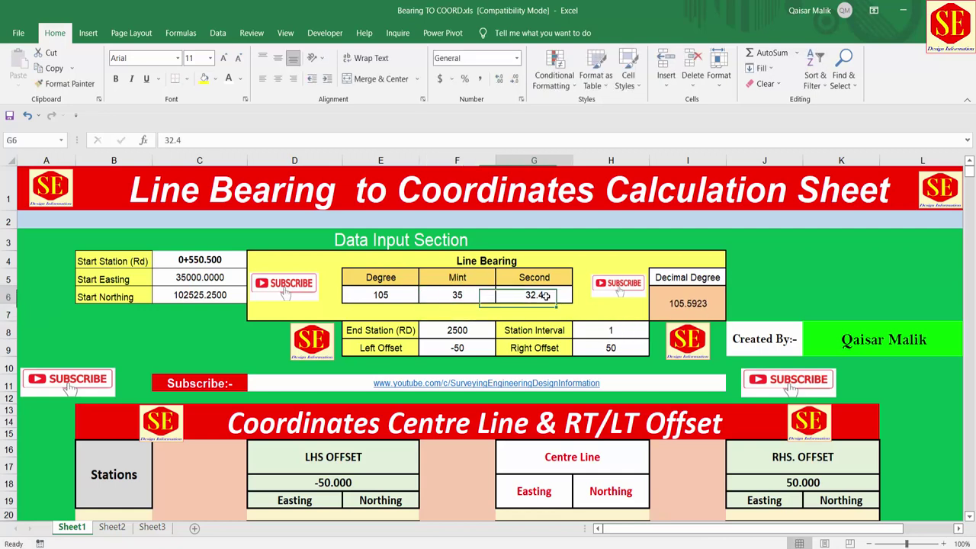
pyautogui.write('15.5')
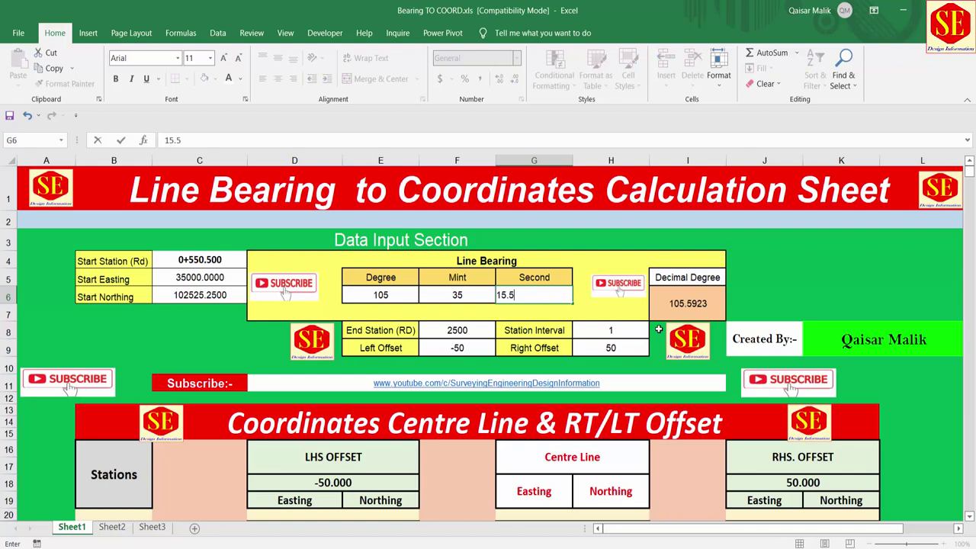
pyautogui.press('Return')
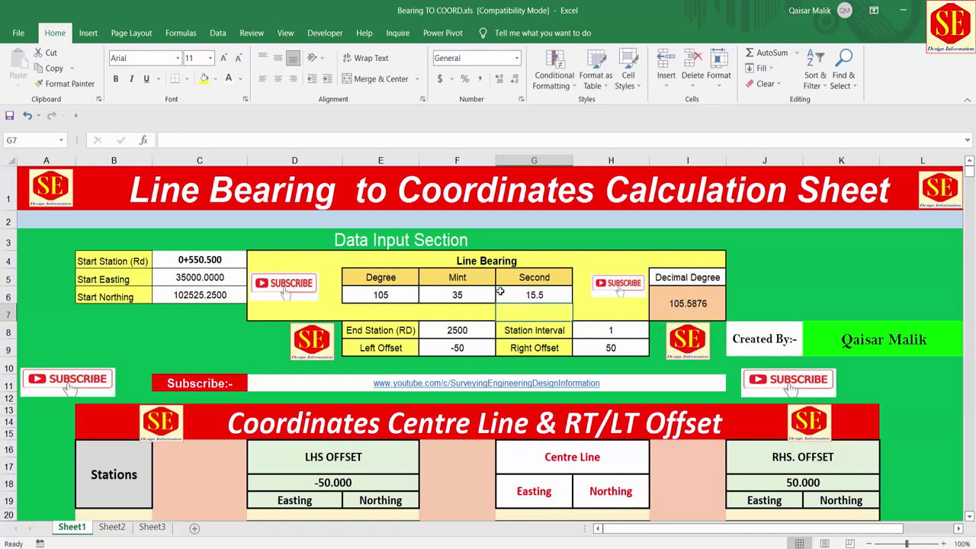
pyautogui.click(675, 299)
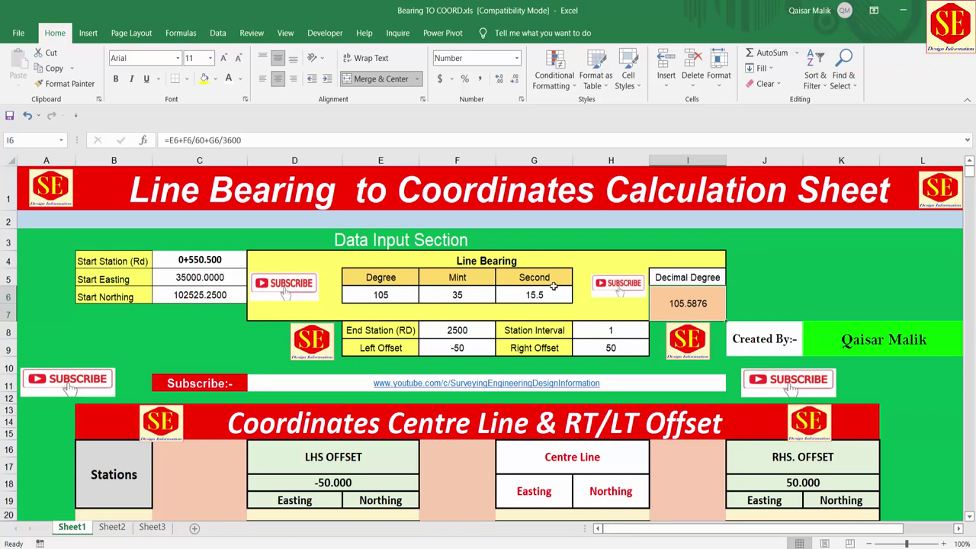
pyautogui.scroll(-1, 554, 286)
pyautogui.doubleClick(703, 225)
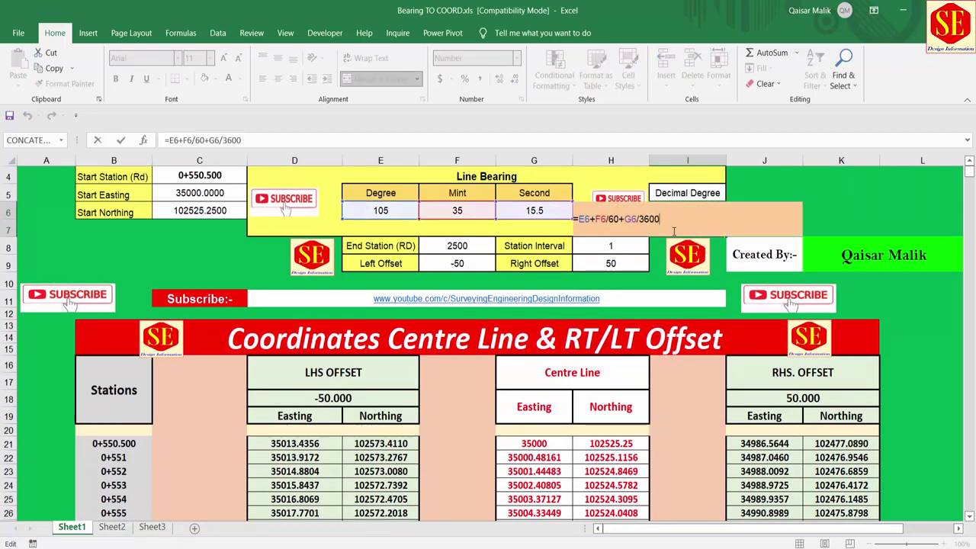
pyautogui.press('Return')
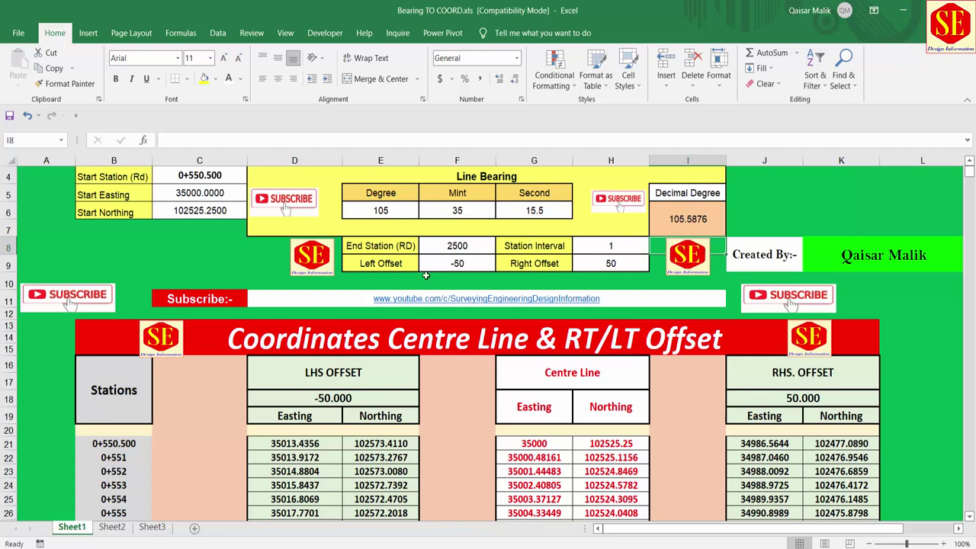
# Step: Replace the End Station value 2500 with 5000
pyautogui.click(384, 252)
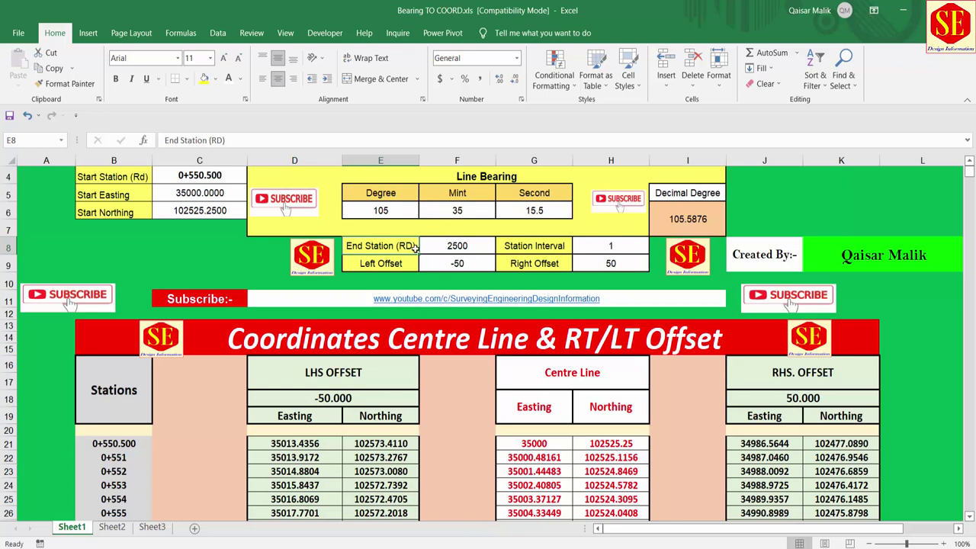
pyautogui.click(438, 250)
pyautogui.press('BackSpace')
pyautogui.press('BackSpace')
pyautogui.press('BackSpace')
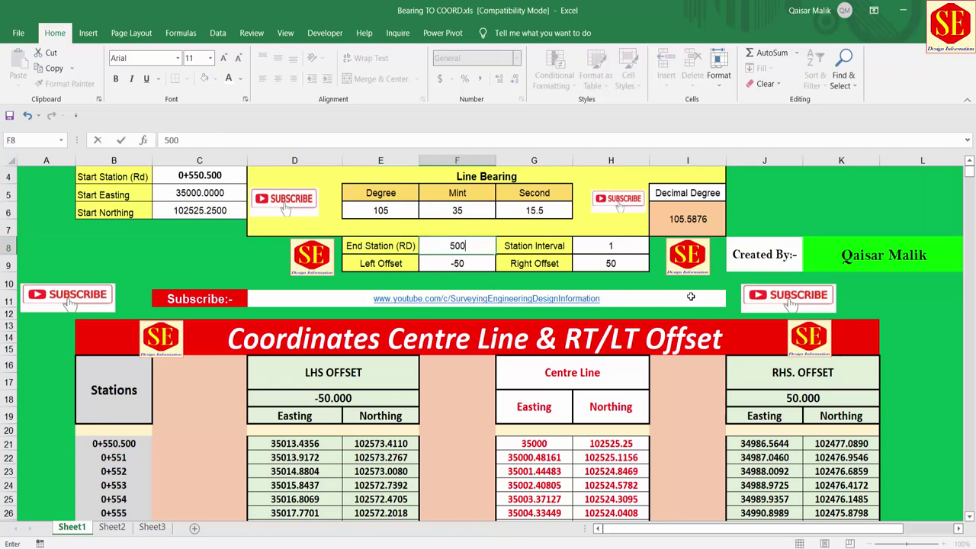
pyautogui.write('5000')
pyautogui.press('Return')
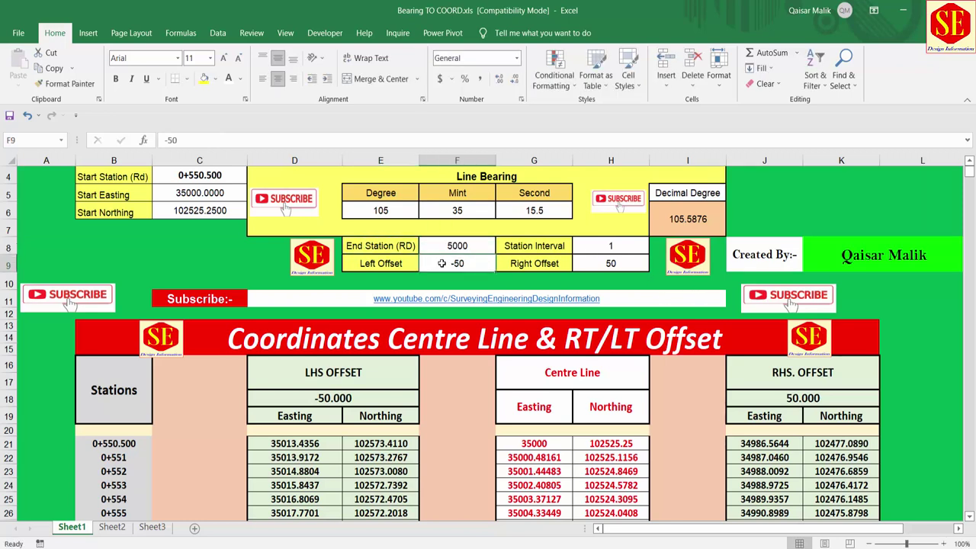
# Step: Copy the start station's chainage formatting onto the End Station with Format Painter
pyautogui.click(457, 245)
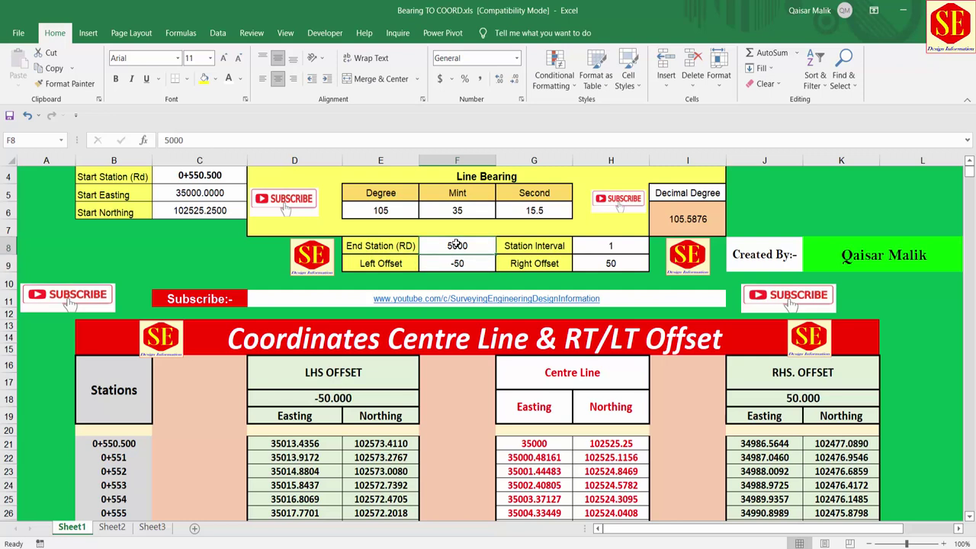
pyautogui.click(208, 178)
pyautogui.click(65, 84)
pyautogui.click(457, 245)
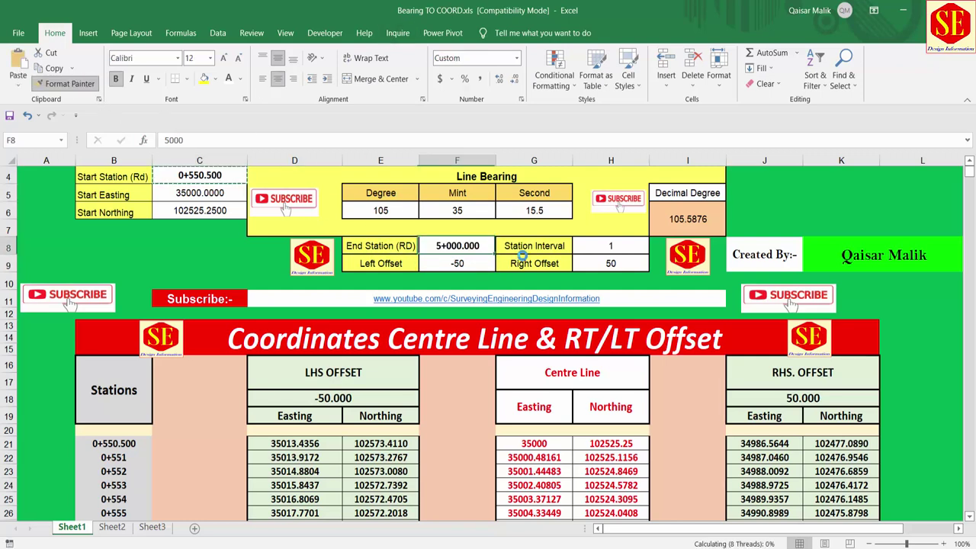
pyautogui.press('Down')
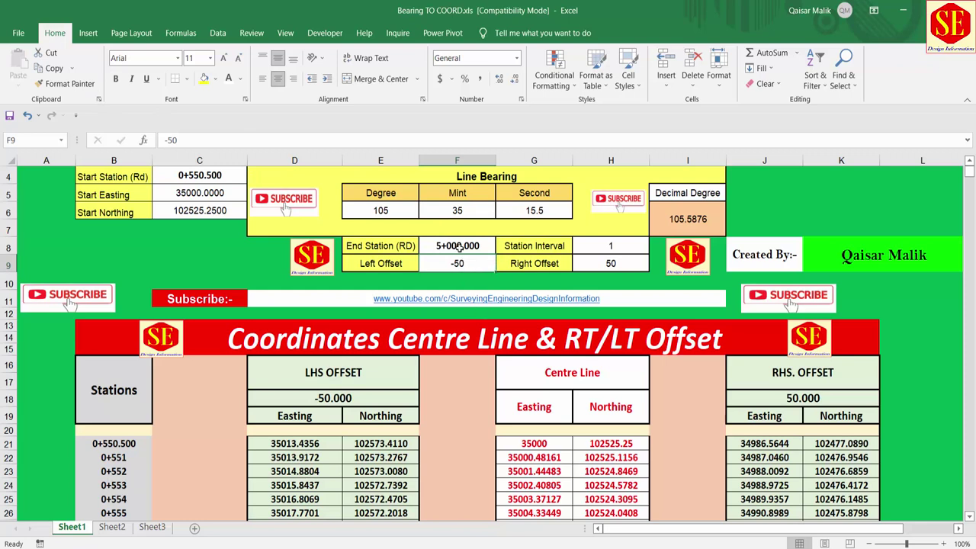
# Step: Enter 6500 as the End Station, displayed as 6+500.000
pyautogui.click(459, 246)
pyautogui.write('6500')
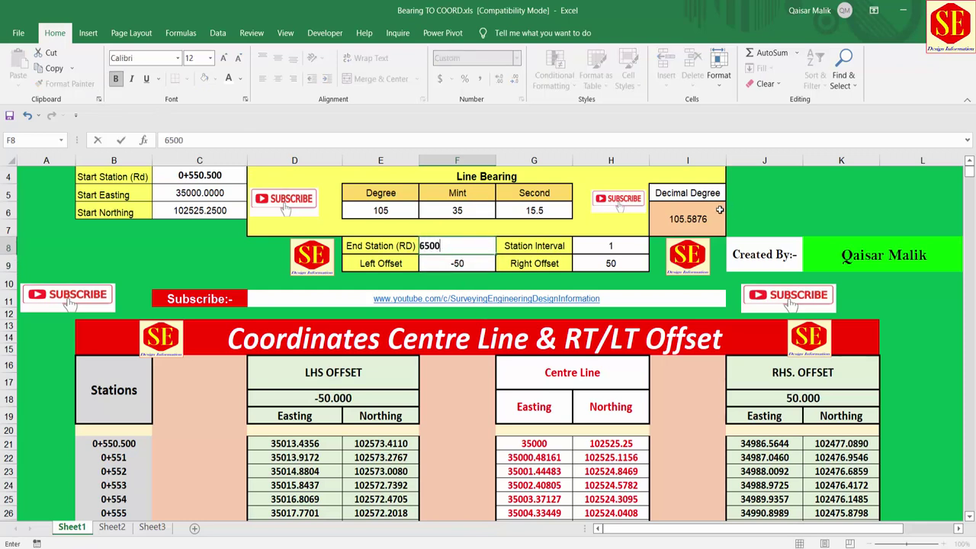
pyautogui.press('Return')
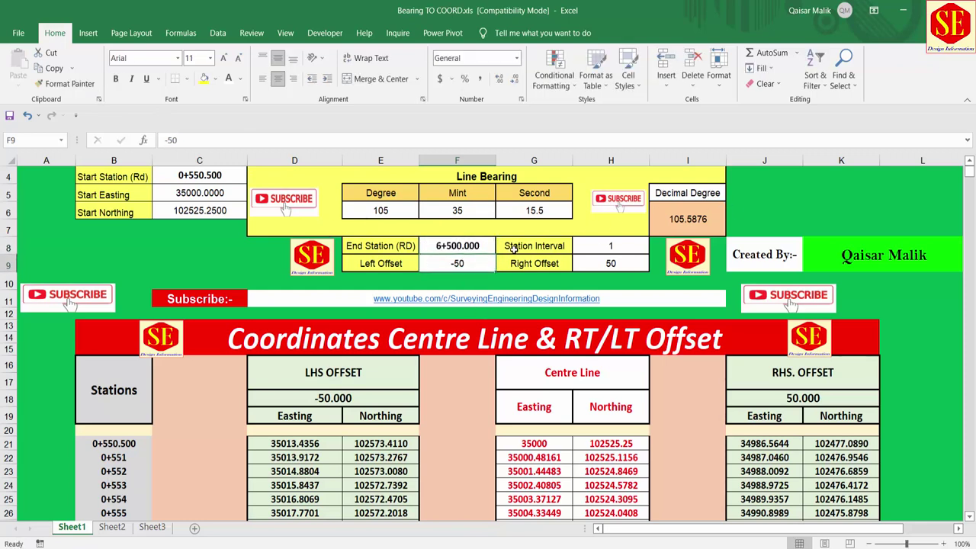
pyautogui.click(513, 249)
pyautogui.scroll(-3, 48, 492)
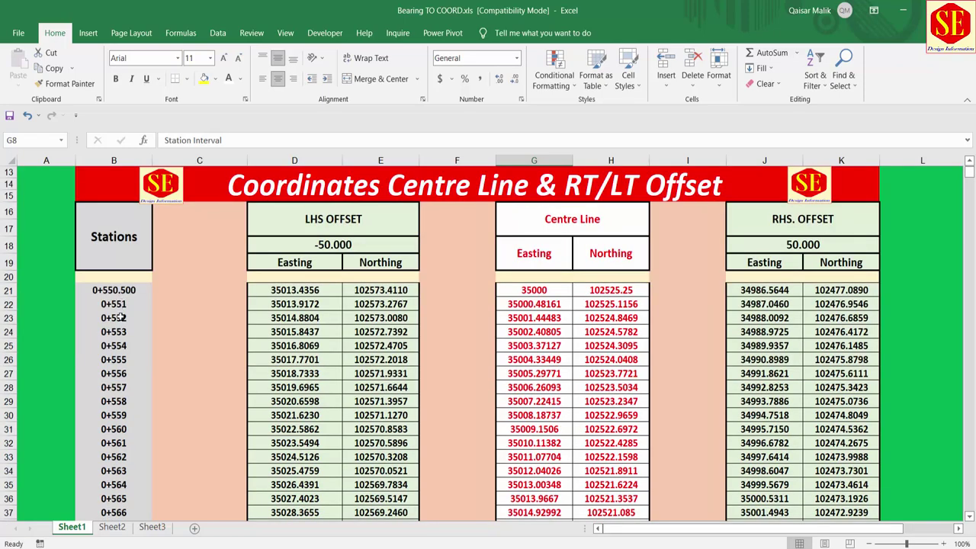
pyautogui.scroll(3, 685, 323)
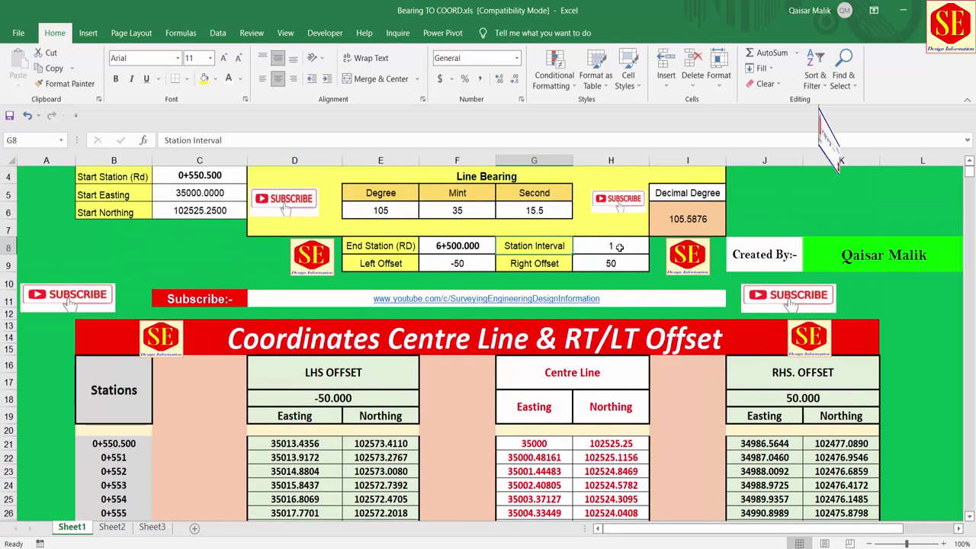
# Step: Try station intervals of 5 and then 10, checking the recalculated table each time
pyautogui.click(619, 248)
pyautogui.write('5')
pyautogui.scroll(-1, 534, 282)
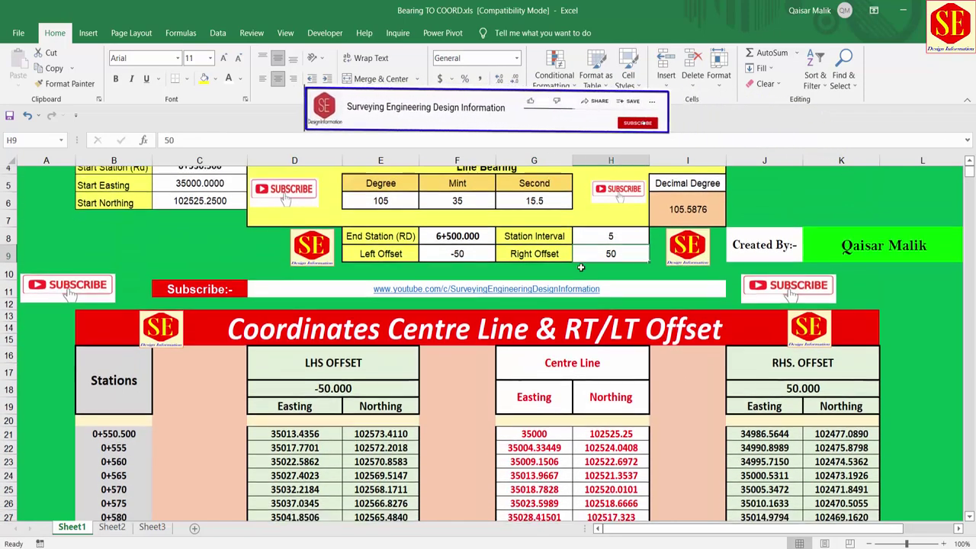
pyautogui.press('Return')
pyautogui.scroll(-1, 521, 286)
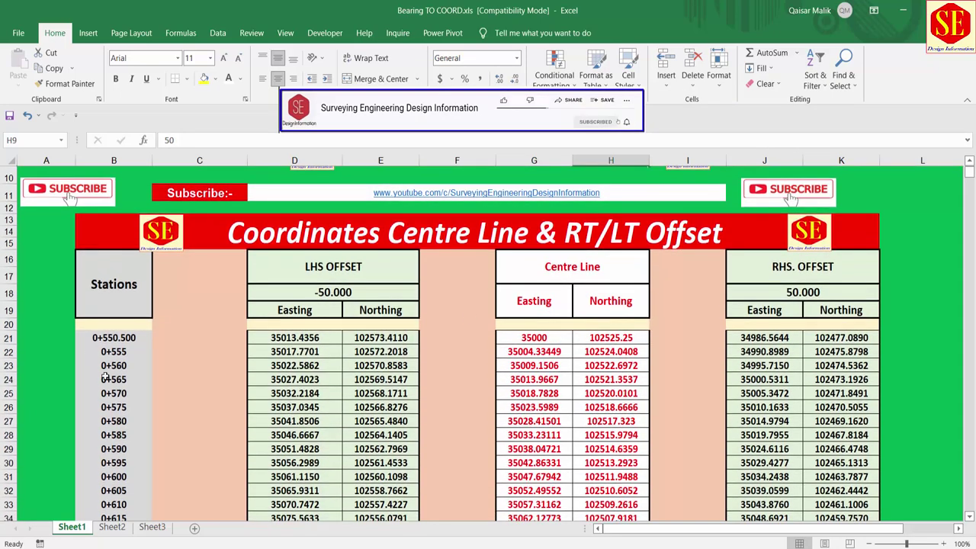
pyautogui.scroll(1, 145, 453)
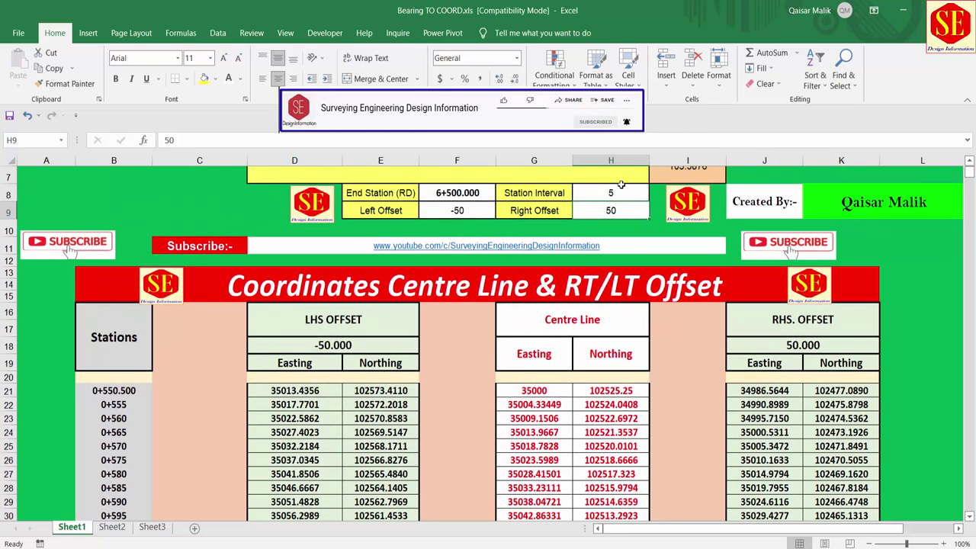
pyautogui.click(620, 189)
pyautogui.write('10')
pyautogui.press('Return')
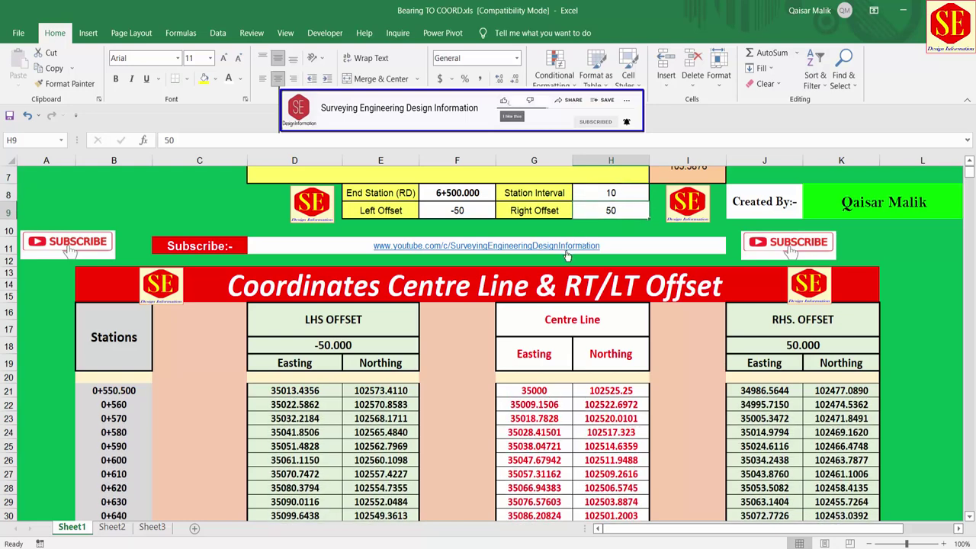
pyautogui.scroll(-1, 118, 407)
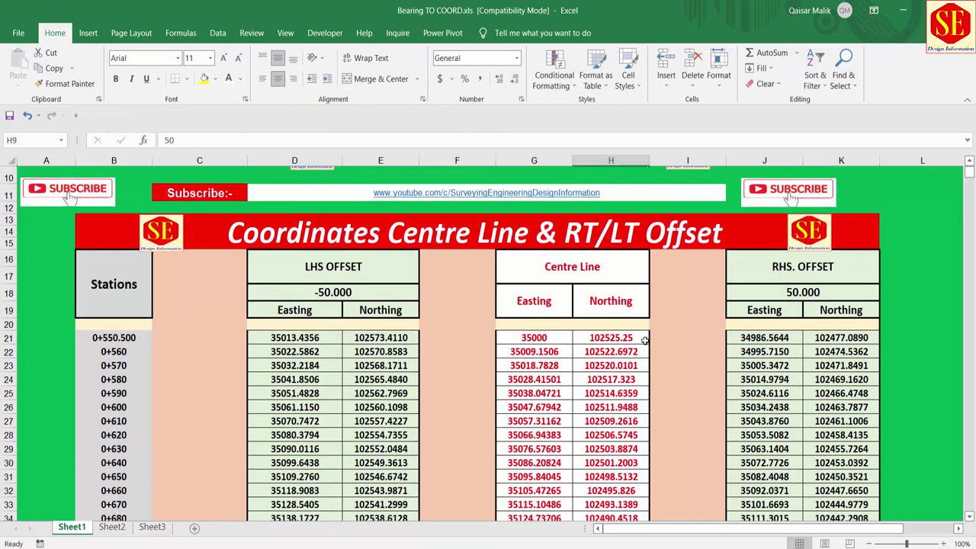
pyautogui.scroll(2, 668, 276)
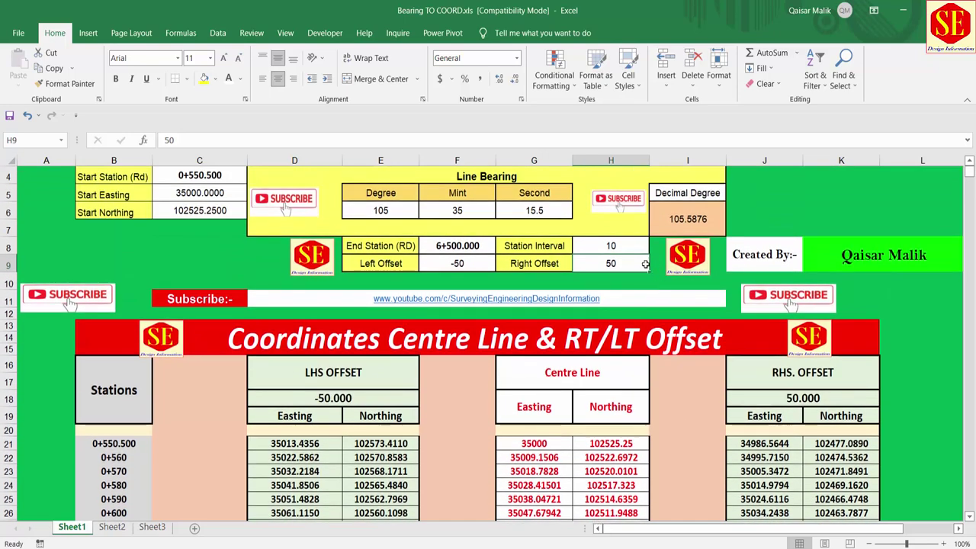
# Step: Set the station interval to 50 and review the table stepping 0+600, 0+650, 0+700
pyautogui.click(624, 240)
pyautogui.write('50')
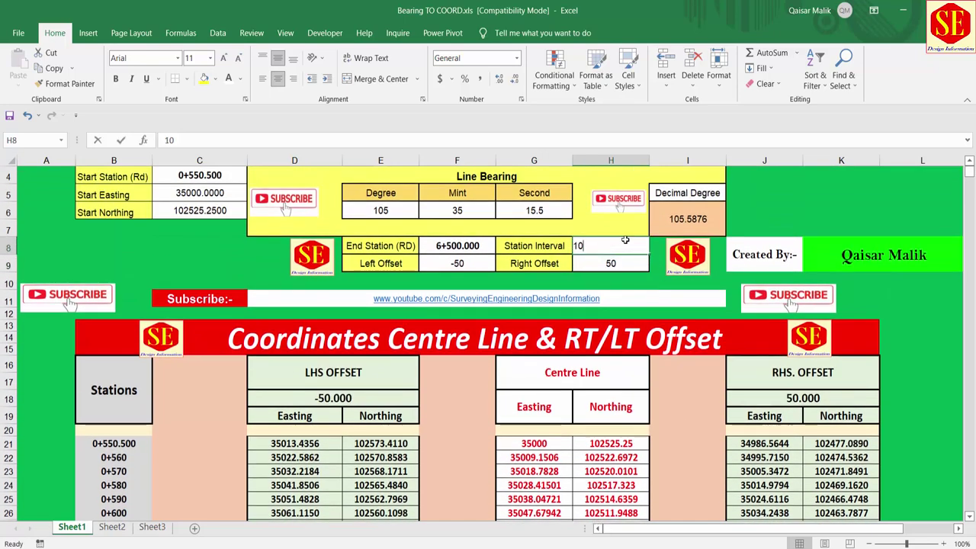
pyautogui.press('Return')
pyautogui.scroll(-1, 221, 416)
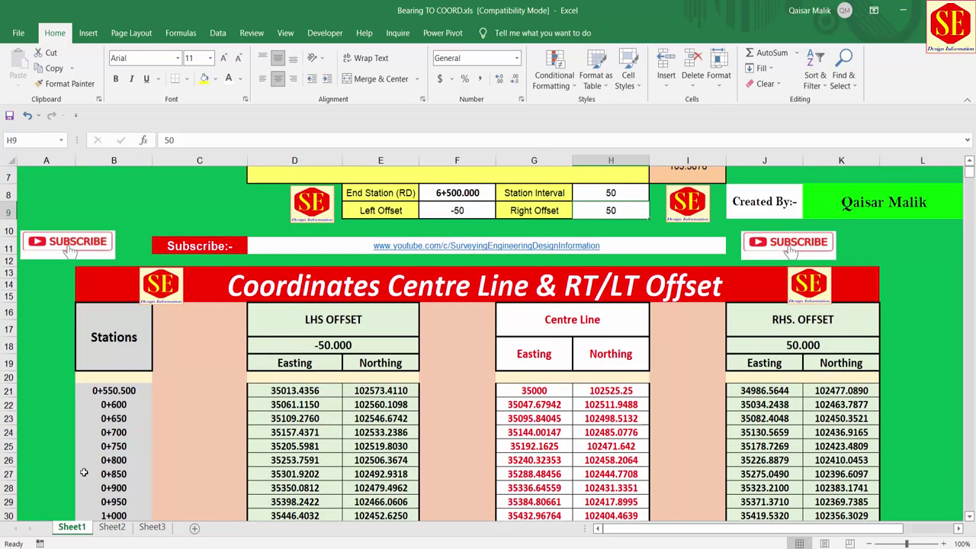
pyautogui.scroll(1, 299, 386)
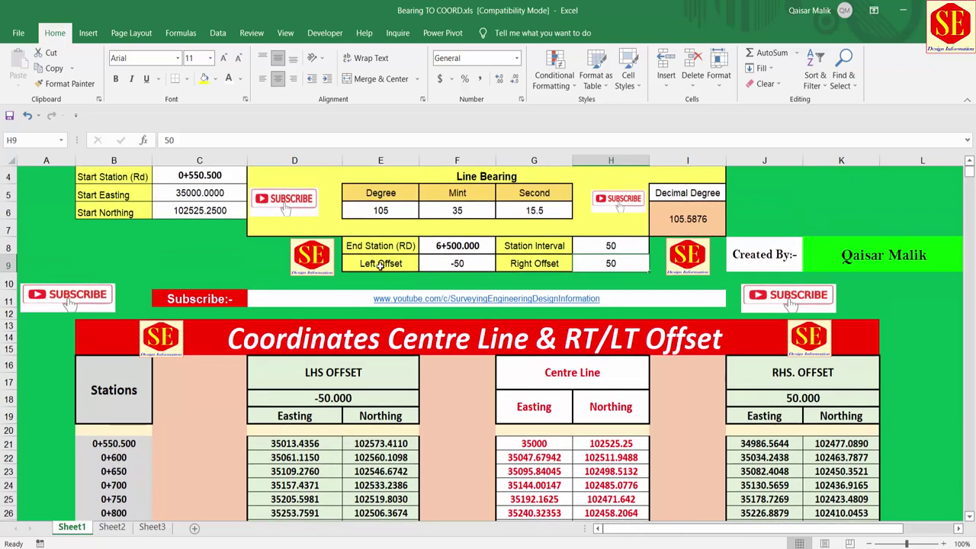
# Step: Try a left offset of -25 and a right offset of 25, checking the offset tables
pyautogui.click(381, 263)
pyautogui.click(532, 263)
pyautogui.click(593, 259)
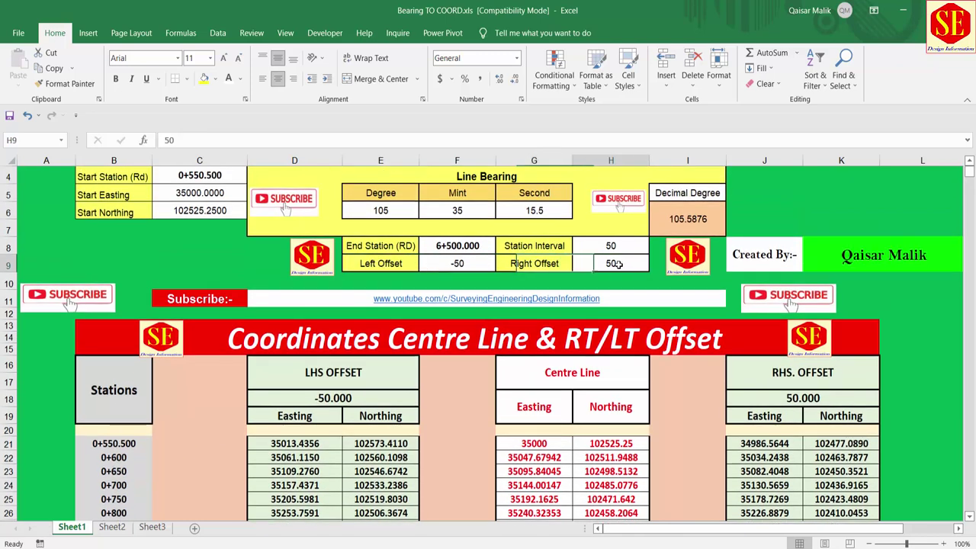
pyautogui.click(405, 261)
pyautogui.click(453, 265)
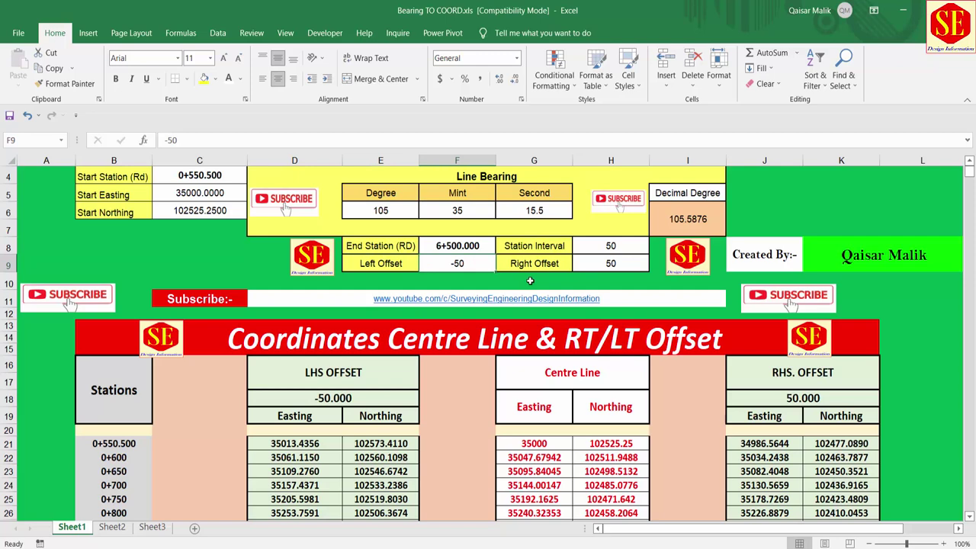
pyautogui.write('-25')
pyautogui.press('Return')
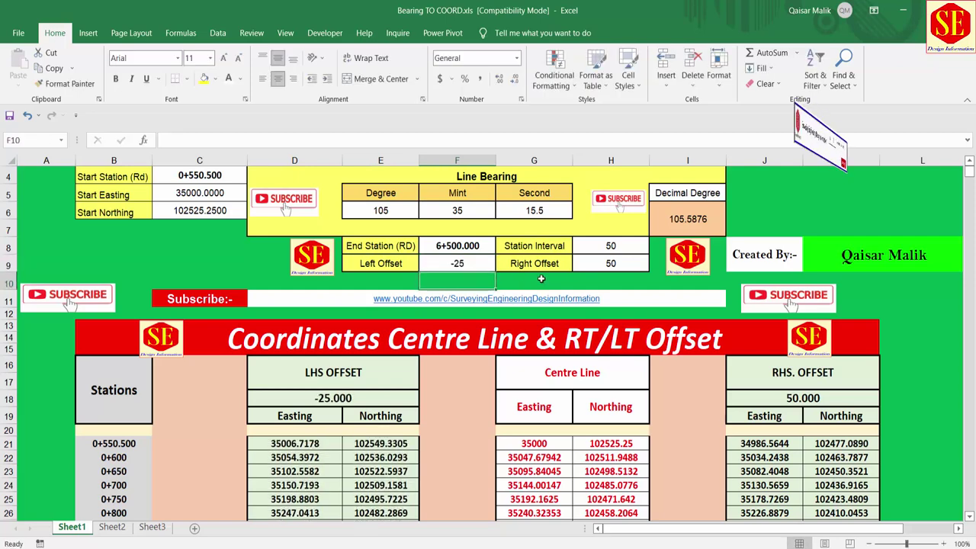
pyautogui.click(611, 263)
pyautogui.write('25')
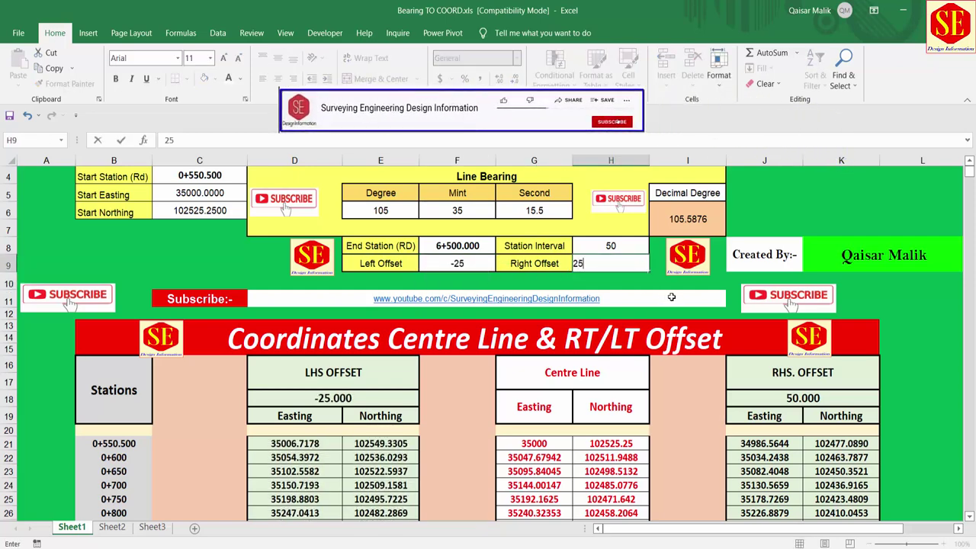
pyautogui.press('Return')
pyautogui.scroll(-1, 671, 298)
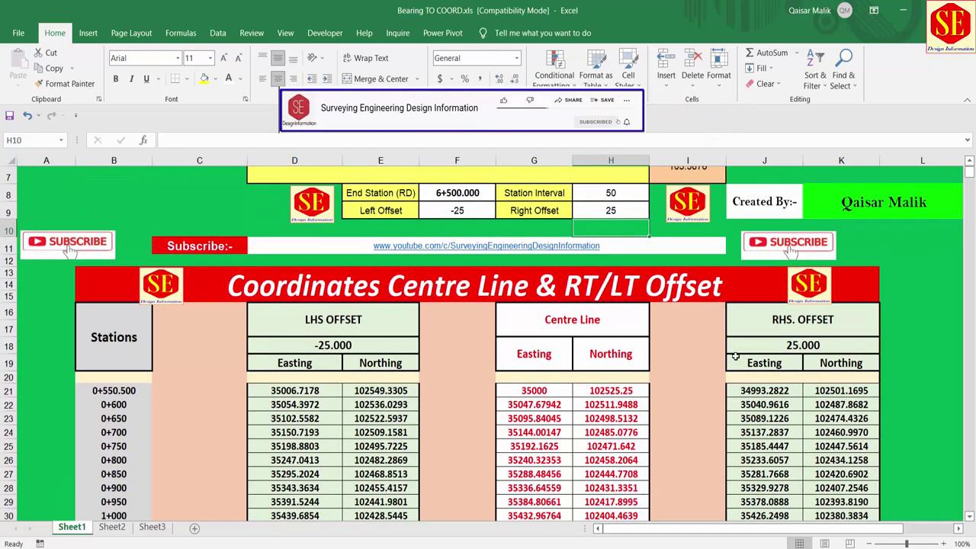
pyautogui.scroll(1, 471, 303)
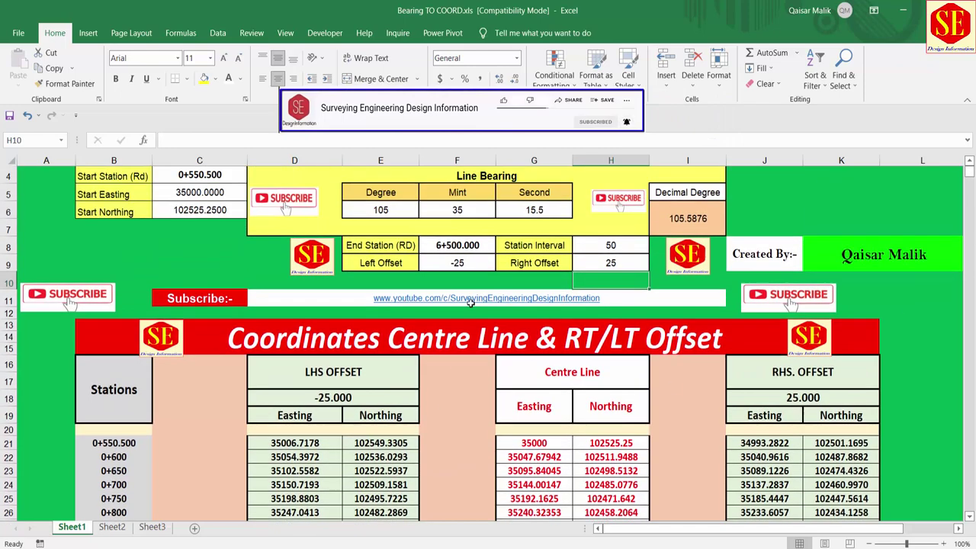
# Step: Set the left offset to -50 and the right offset to 40
pyautogui.click(469, 266)
pyautogui.write('-50')
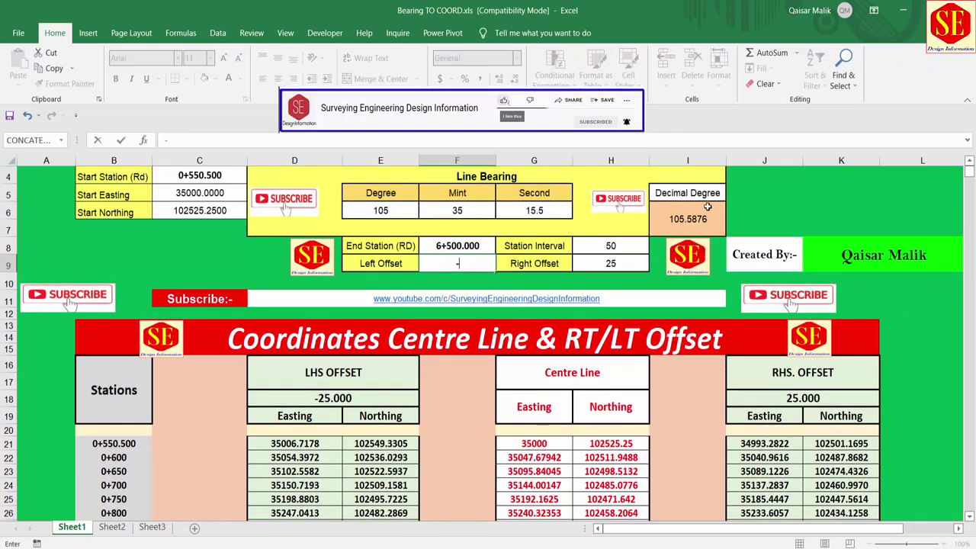
pyautogui.press('Return')
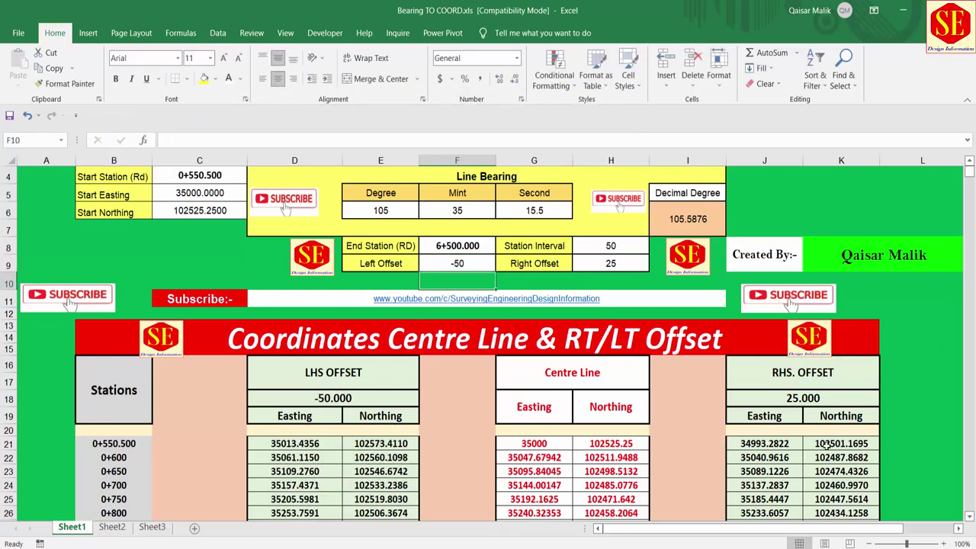
pyautogui.click(612, 264)
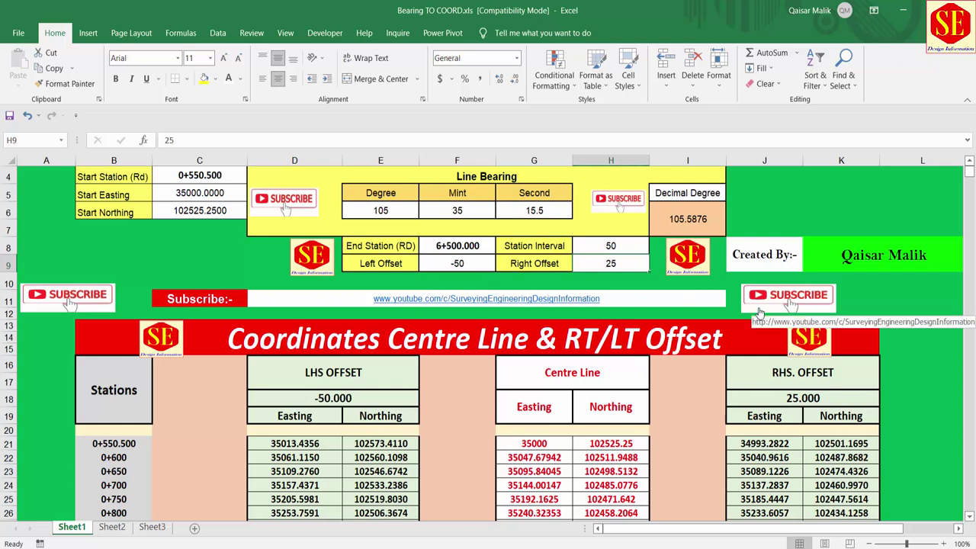
pyautogui.write('40')
pyautogui.press('Return')
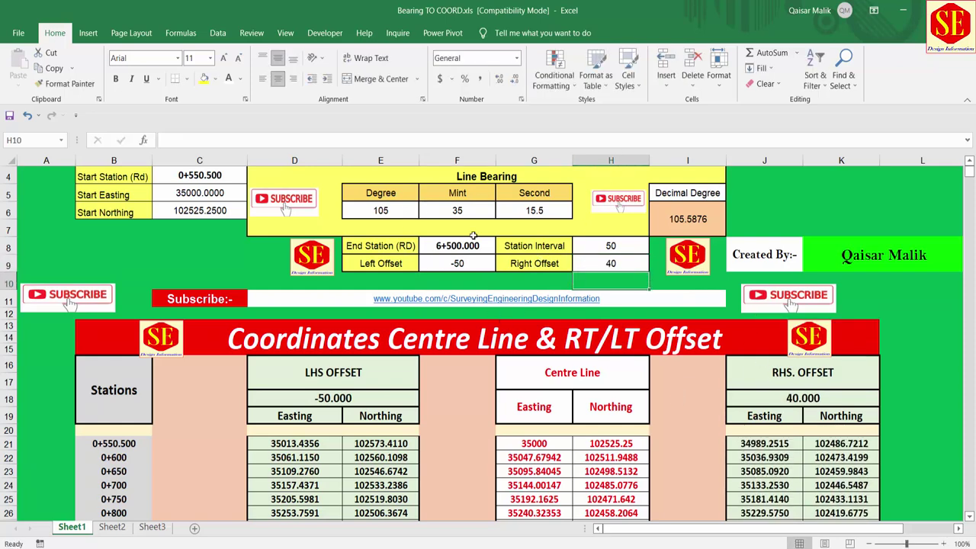
pyautogui.scroll(1, 472, 235)
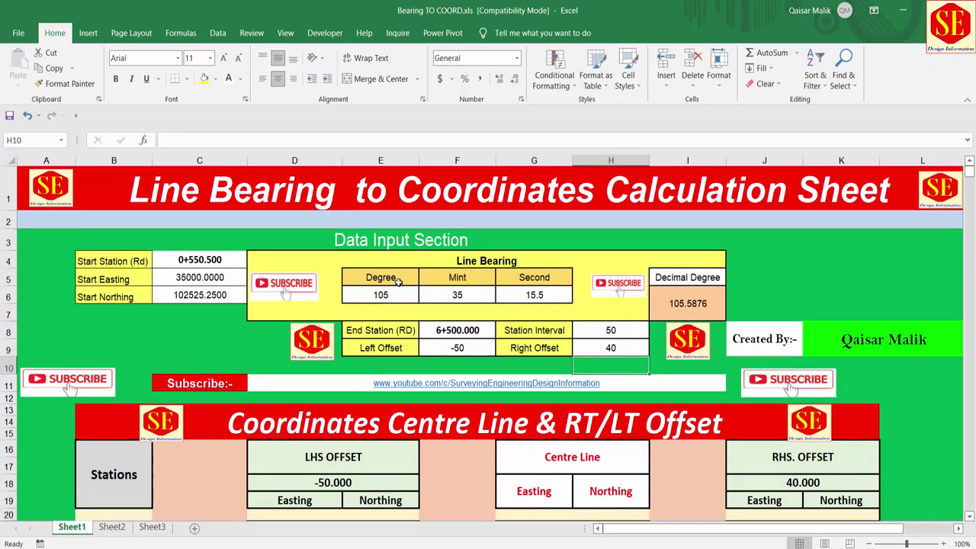
pyautogui.scroll(-1, 554, 303)
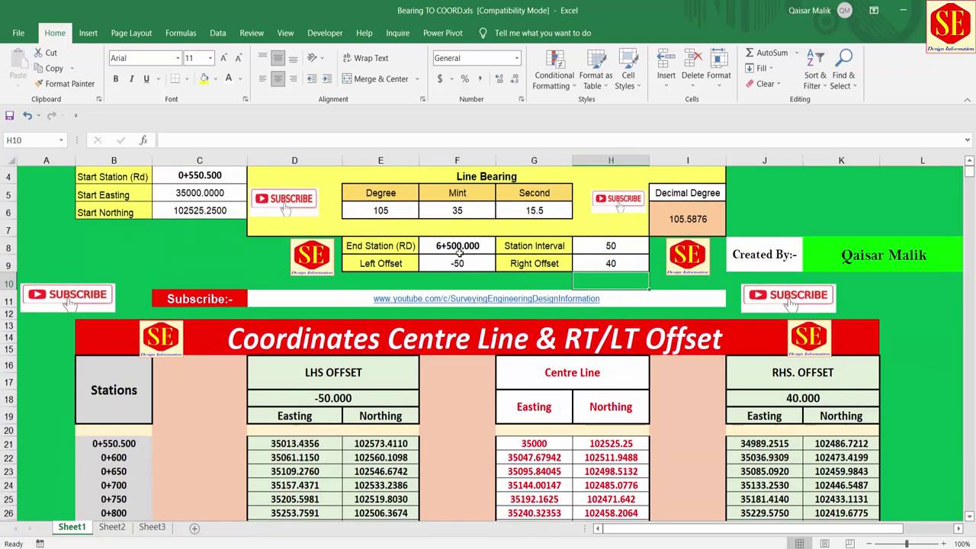
pyautogui.click(433, 250)
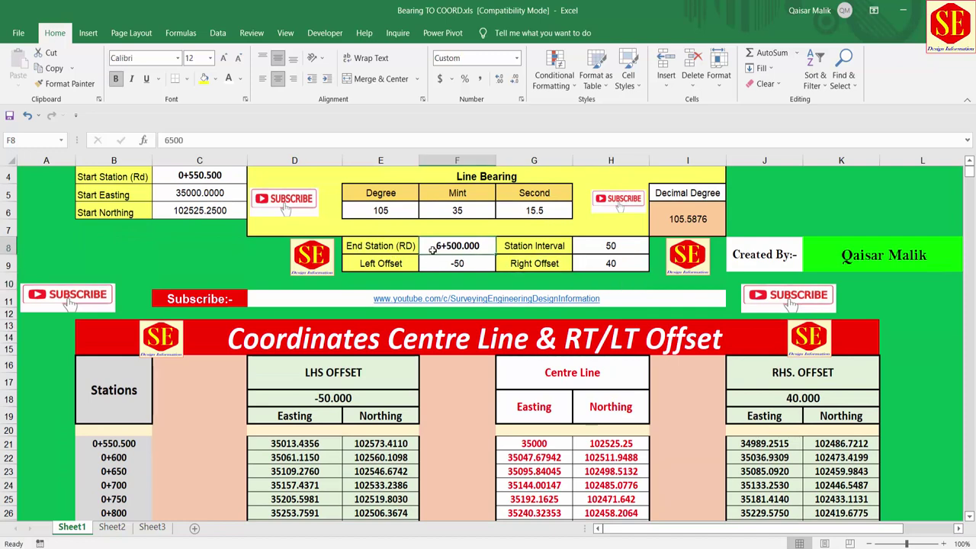
pyautogui.scroll(-1, 332, 330)
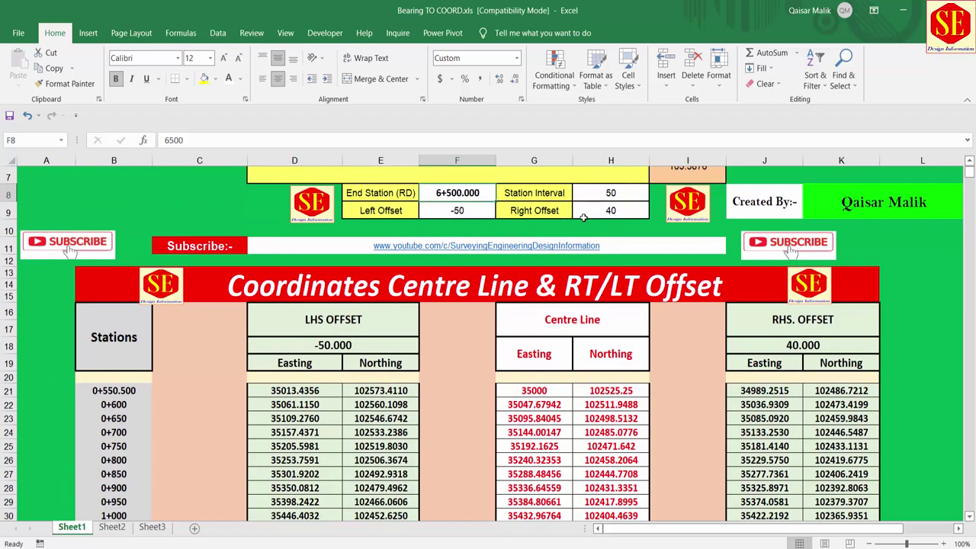
pyautogui.scroll(-1, 559, 232)
pyautogui.scroll(-2, 567, 251)
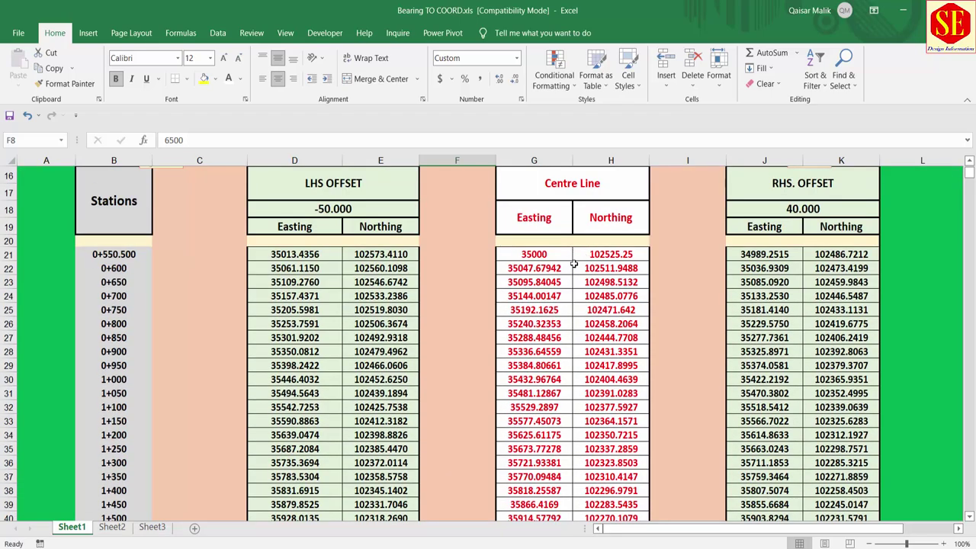
pyautogui.scroll(-5, 567, 392)
pyautogui.scroll(-7, 567, 392)
pyautogui.scroll(-12, 568, 393)
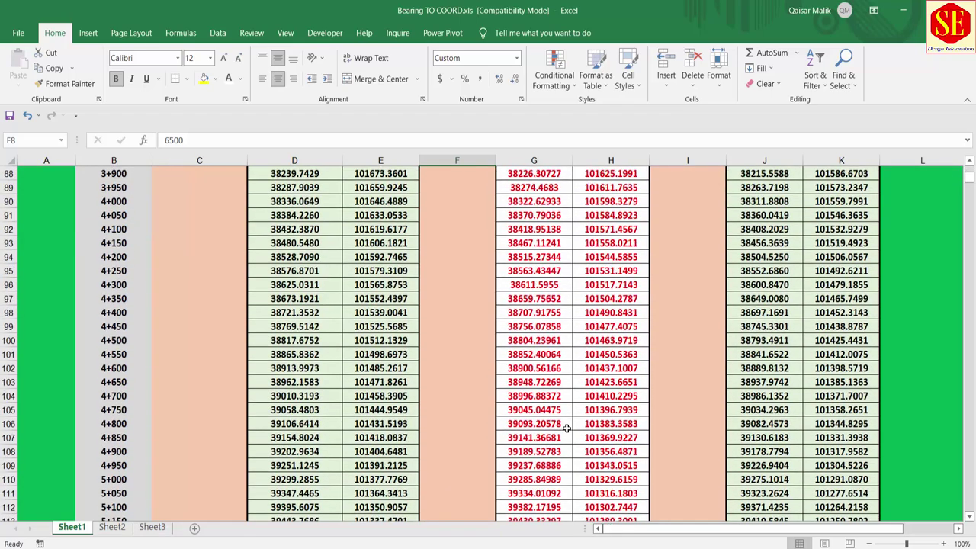
pyautogui.scroll(-7, 567, 393)
pyautogui.moveTo(970, 183); pyautogui.dragTo(970, 179)
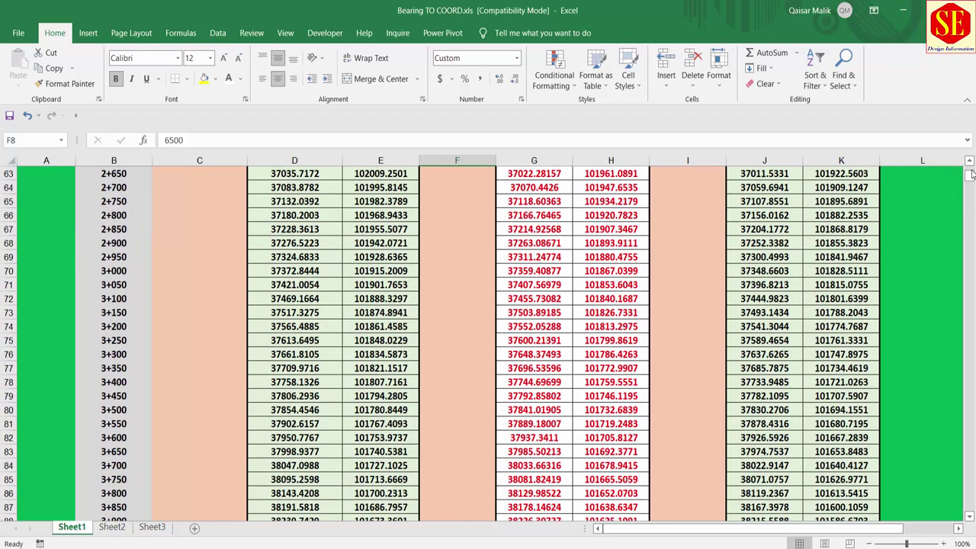
pyautogui.scroll(-7, 641, 323)
pyautogui.scroll(-9, 642, 323)
pyautogui.scroll(-7, 641, 323)
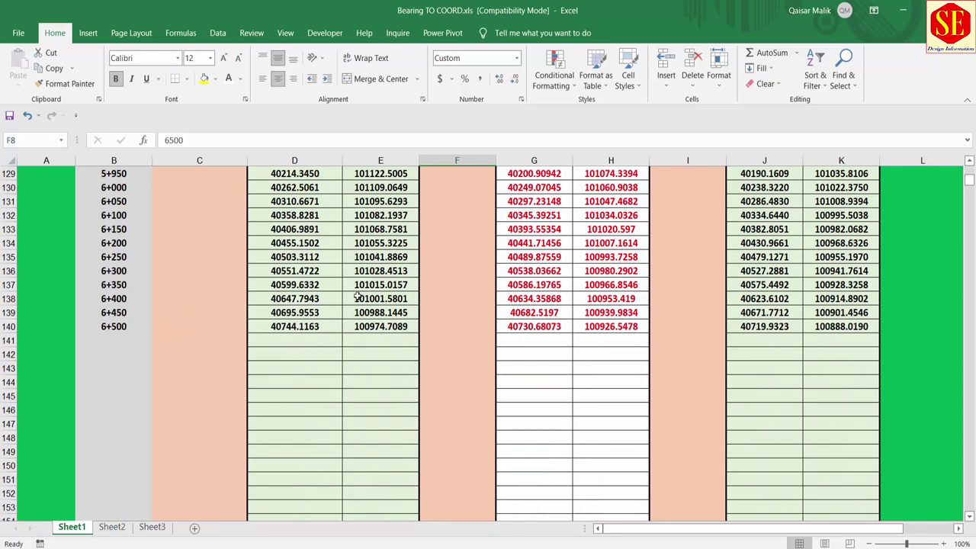
pyautogui.scroll(8, 925, 218)
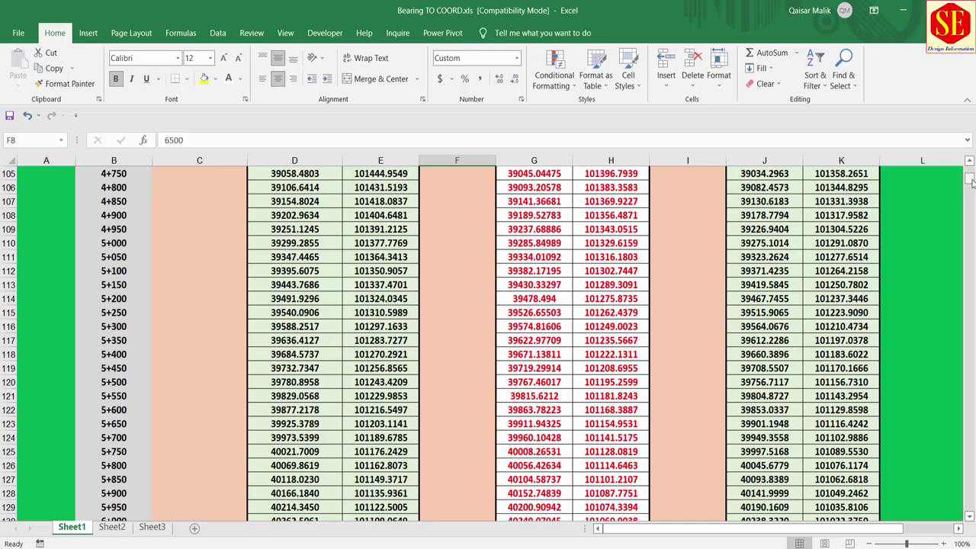
pyautogui.moveTo(969, 180); pyautogui.dragTo(970, 164)
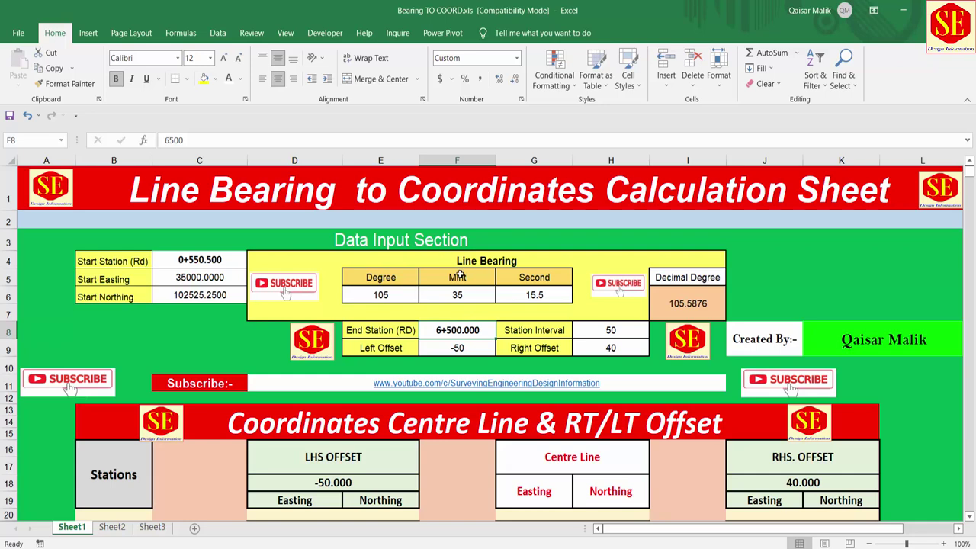
pyautogui.scroll(-2, 637, 432)
pyautogui.doubleClick(528, 399)
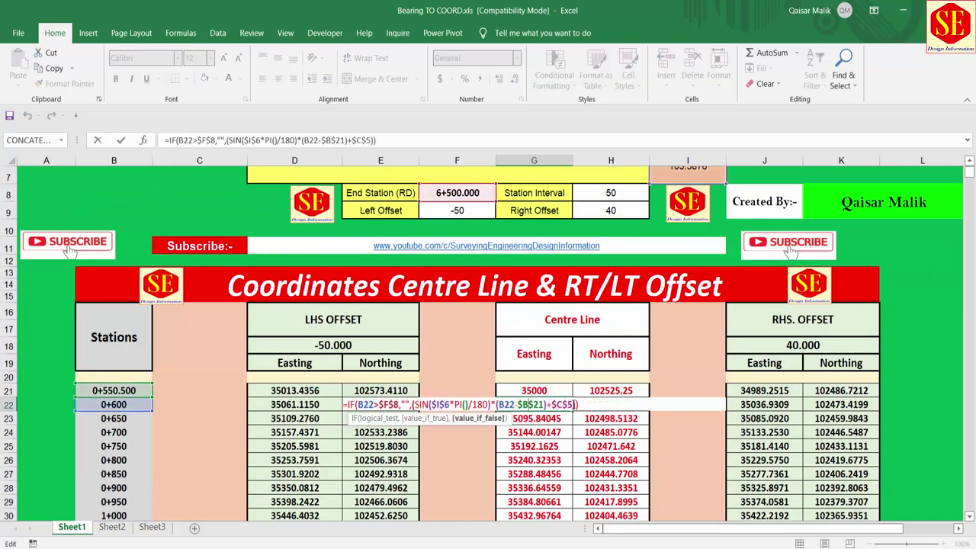
pyautogui.click(610, 404)
pyautogui.doubleClick(611, 404)
pyautogui.click(760, 404)
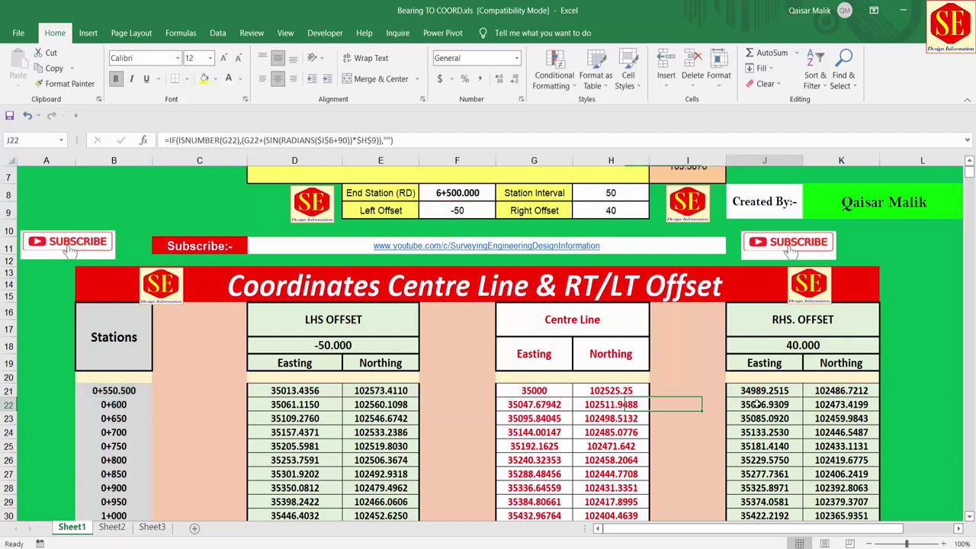
pyautogui.doubleClick(760, 404)
pyautogui.click(837, 404)
pyautogui.doubleClick(837, 404)
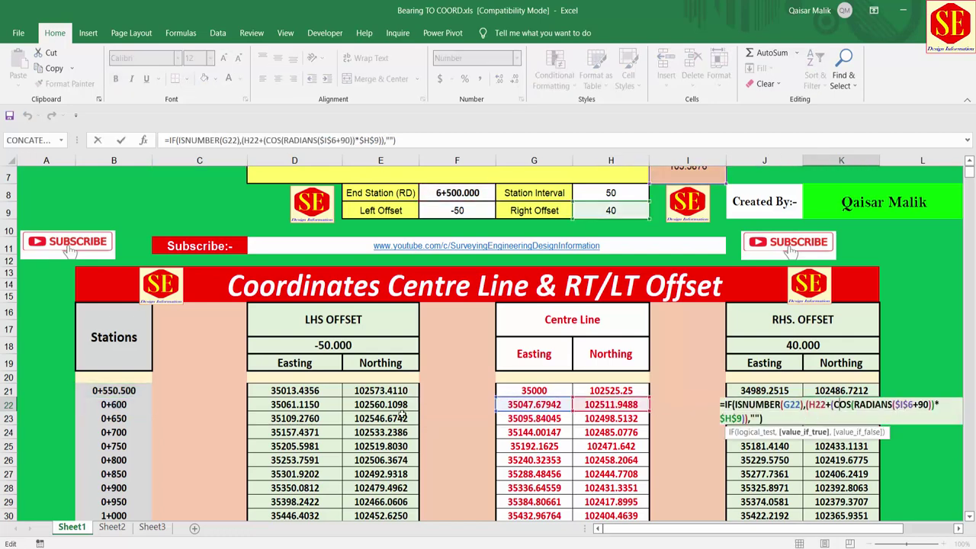
pyautogui.press('Escape')
pyautogui.click(301, 418)
pyautogui.doubleClick(301, 417)
pyautogui.press('Escape')
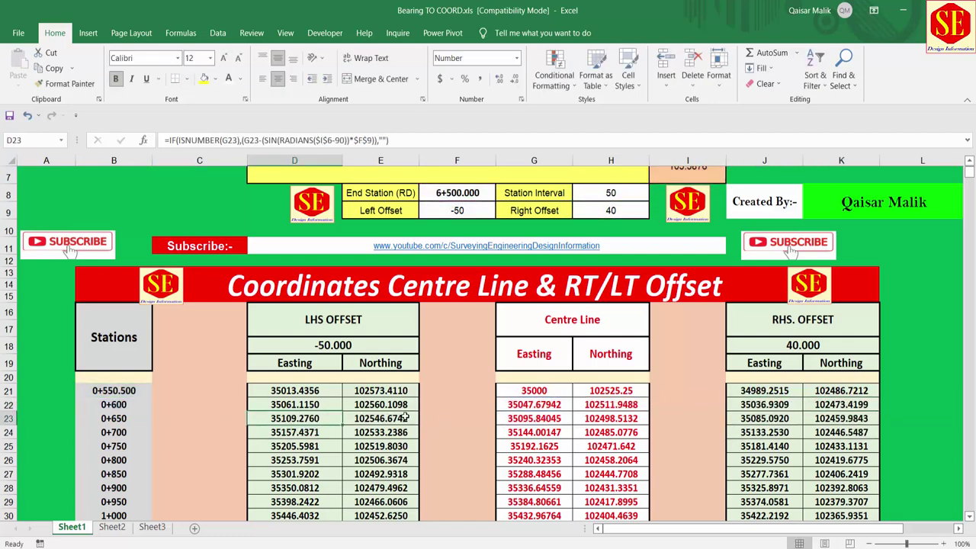
pyautogui.click(385, 417)
pyautogui.doubleClick(385, 418)
pyautogui.press('Escape')
pyautogui.scroll(1, 432, 388)
pyautogui.scroll(1, 433, 389)
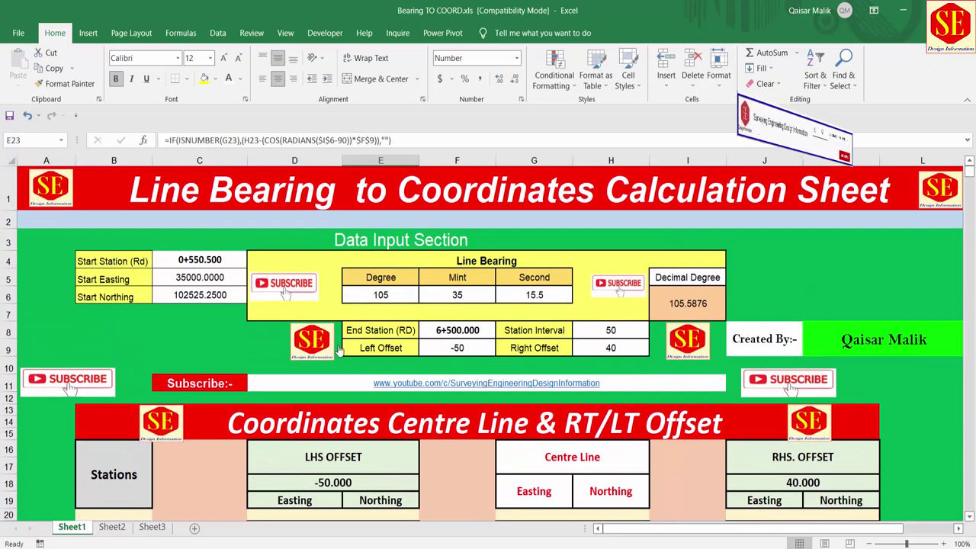